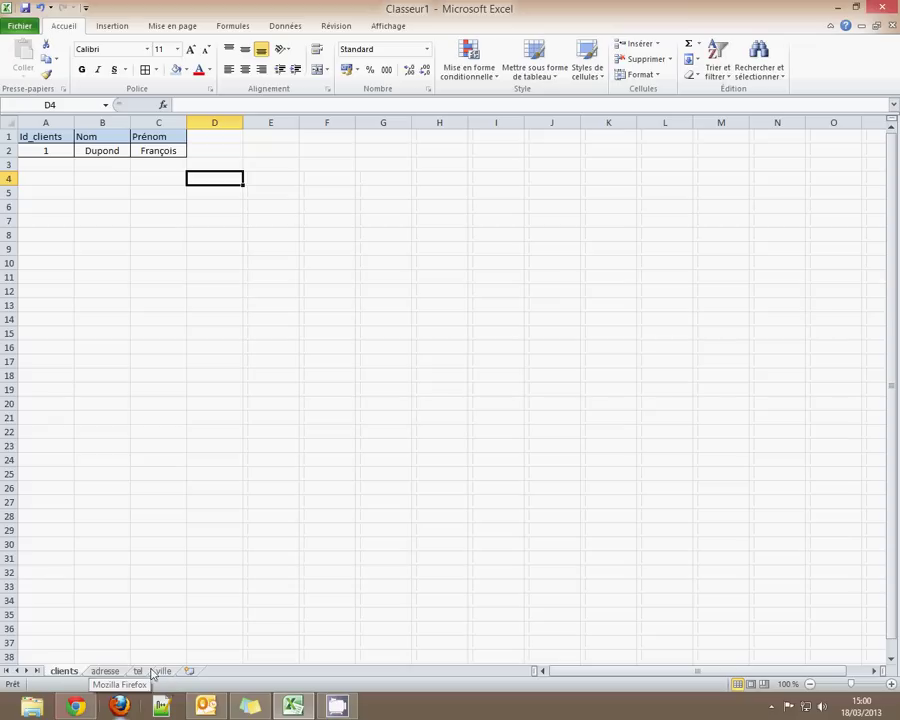
Step: Browse the tel, ville and adresse sheets, then return to the clients sheet
left_click(138, 671)
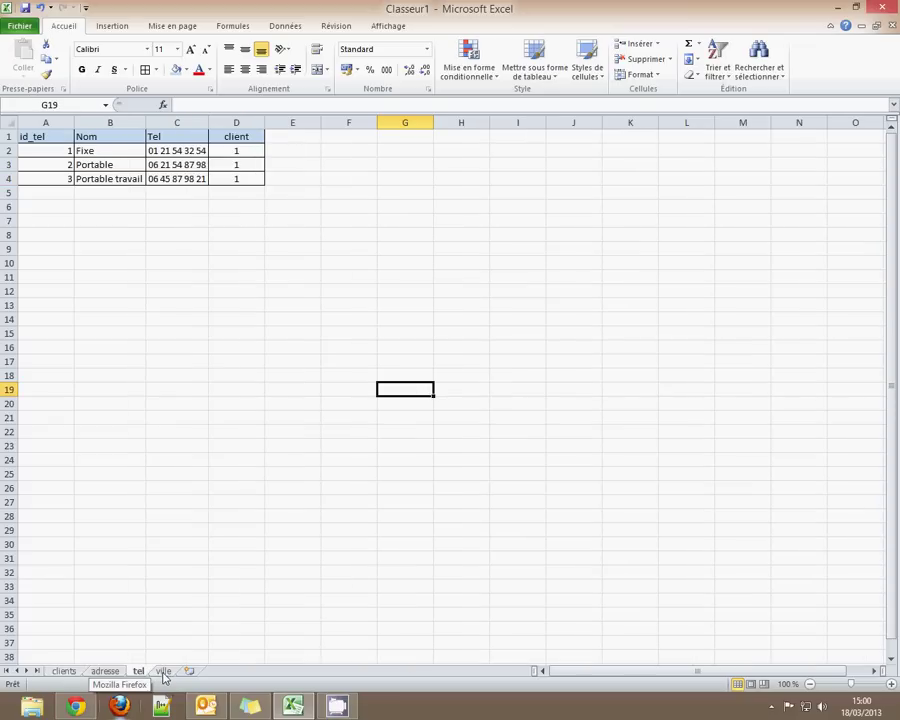
left_click(164, 673)
left_click(138, 671)
left_click(117, 673)
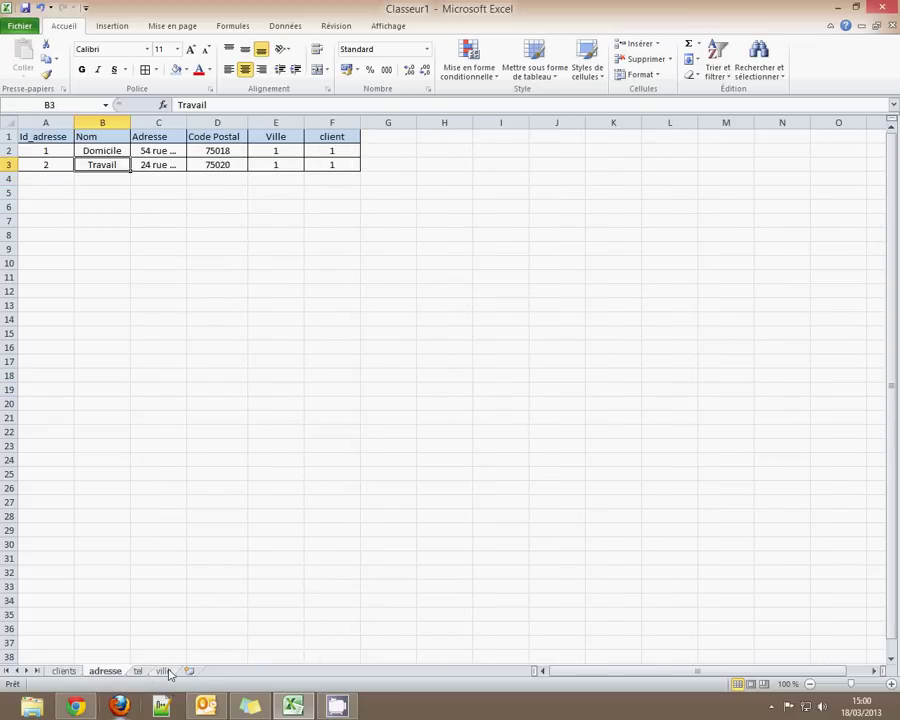
left_click(166, 672)
left_click(106, 671)
left_click(72, 674)
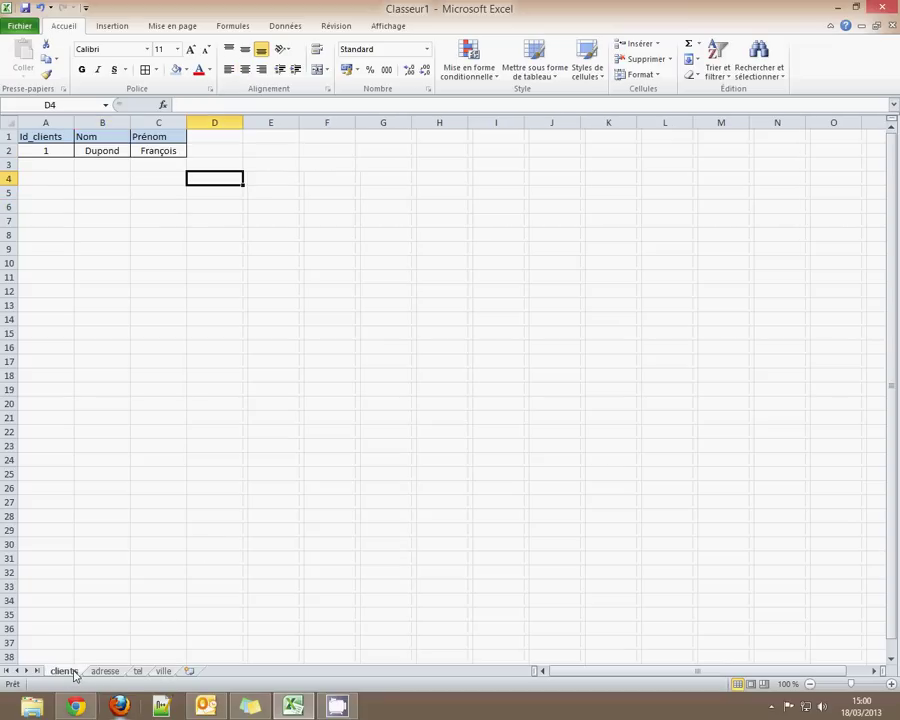
Step: Enter client ID 2 with the client's surname and first name in row 3
left_click(50, 164)
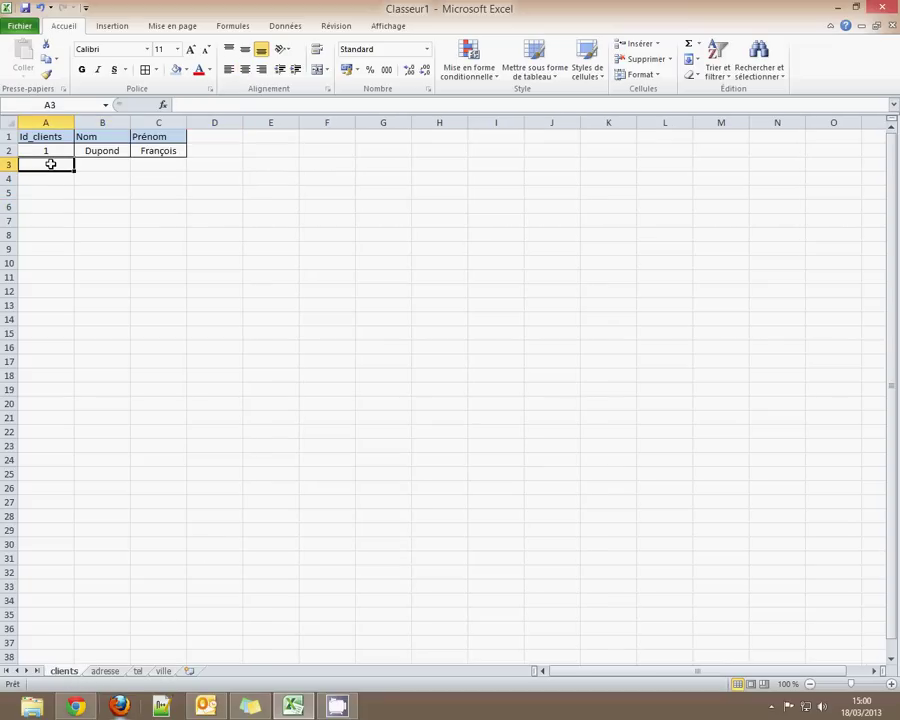
type("2")
key("Tab")
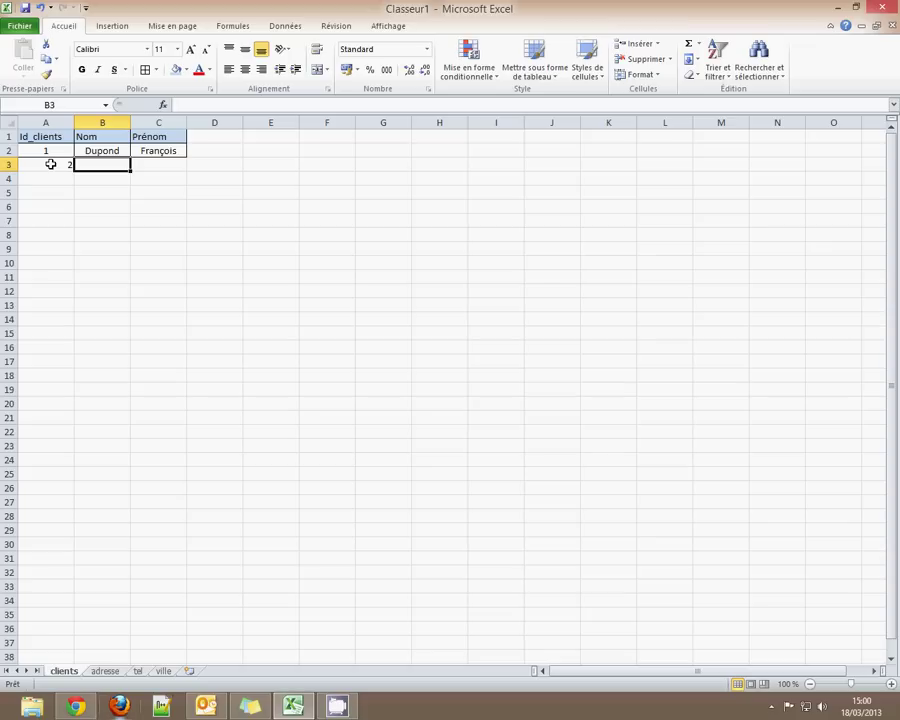
type("Dupond")
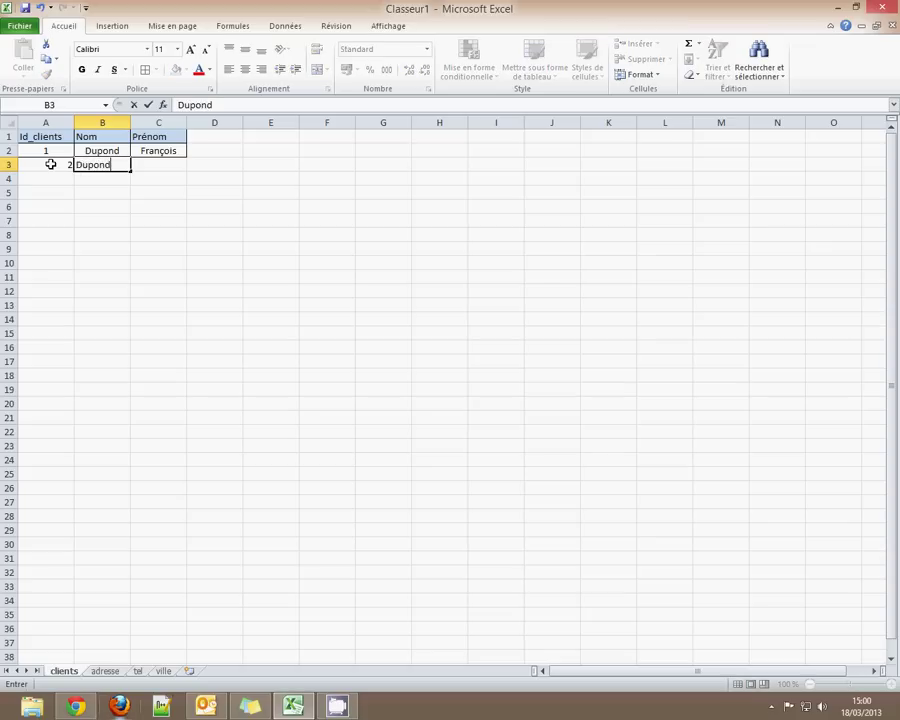
key("Tab")
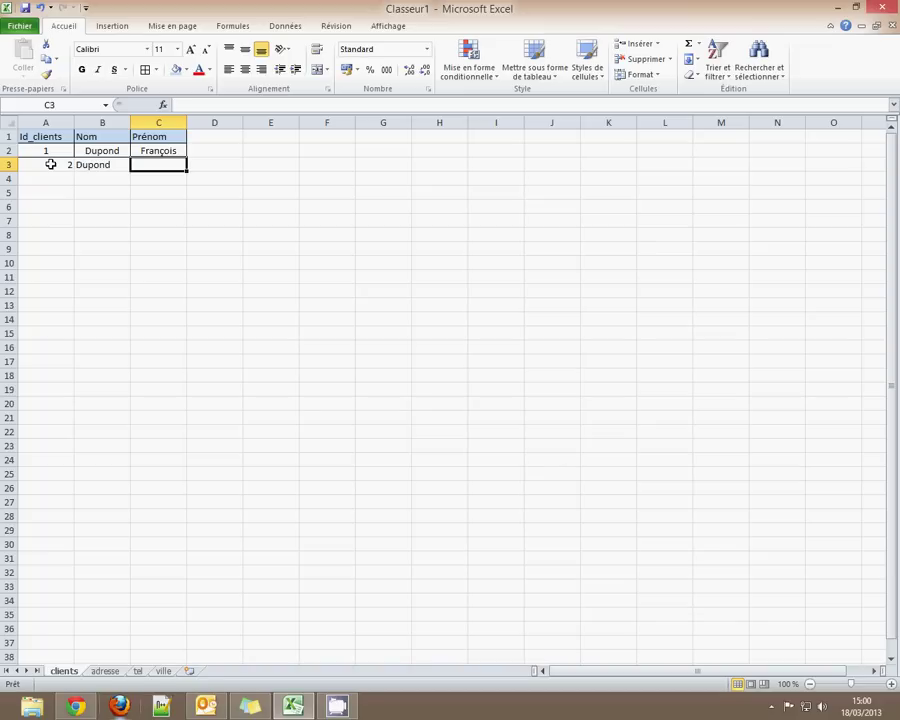
type("Mélanie")
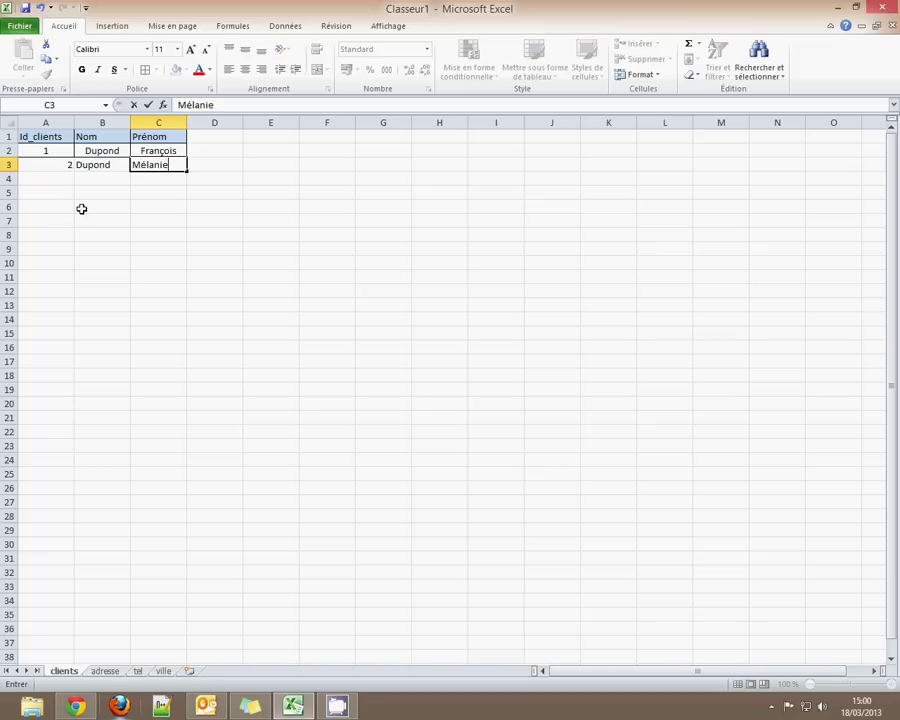
left_click(80, 206)
Step: Centre the new client's ID, surname and first name in A3:C3
left_click_drag(150, 164, 37, 162)
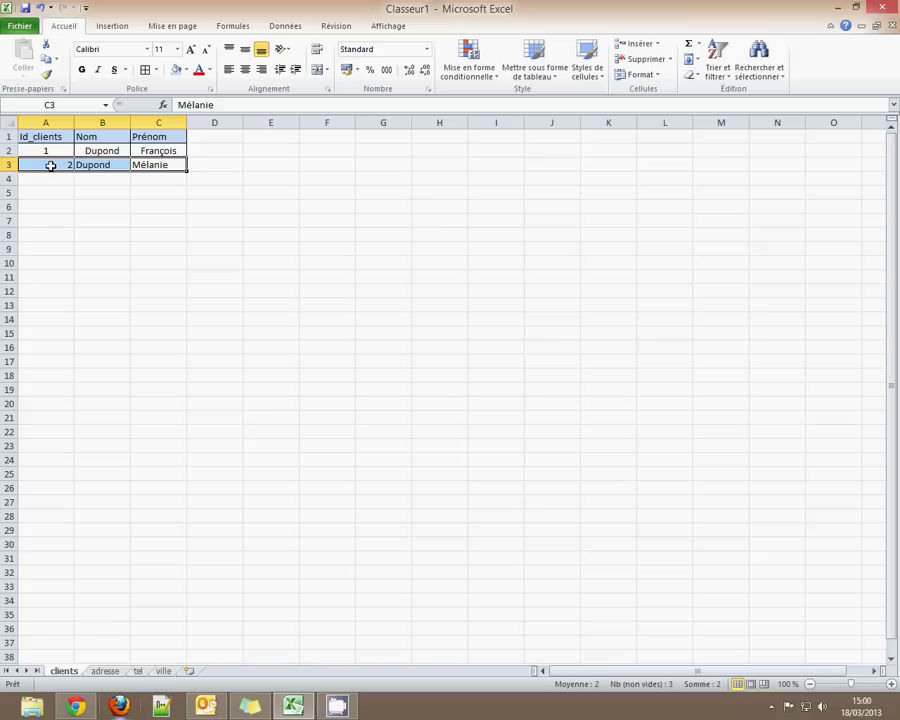
left_click(50, 166)
left_click(245, 69)
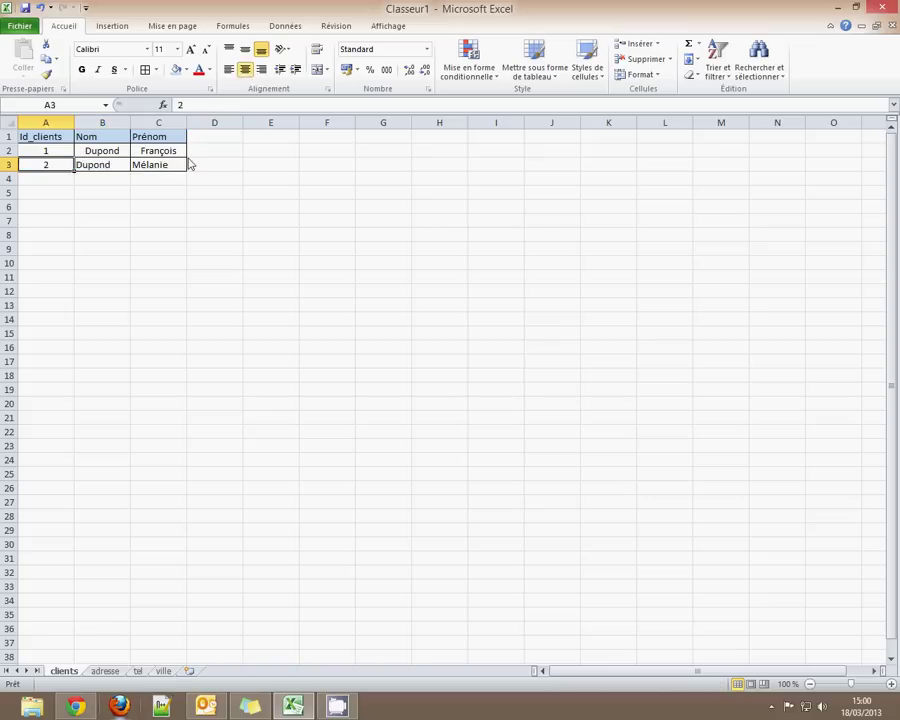
left_click_drag(159, 168, 104, 166)
left_click(245, 69)
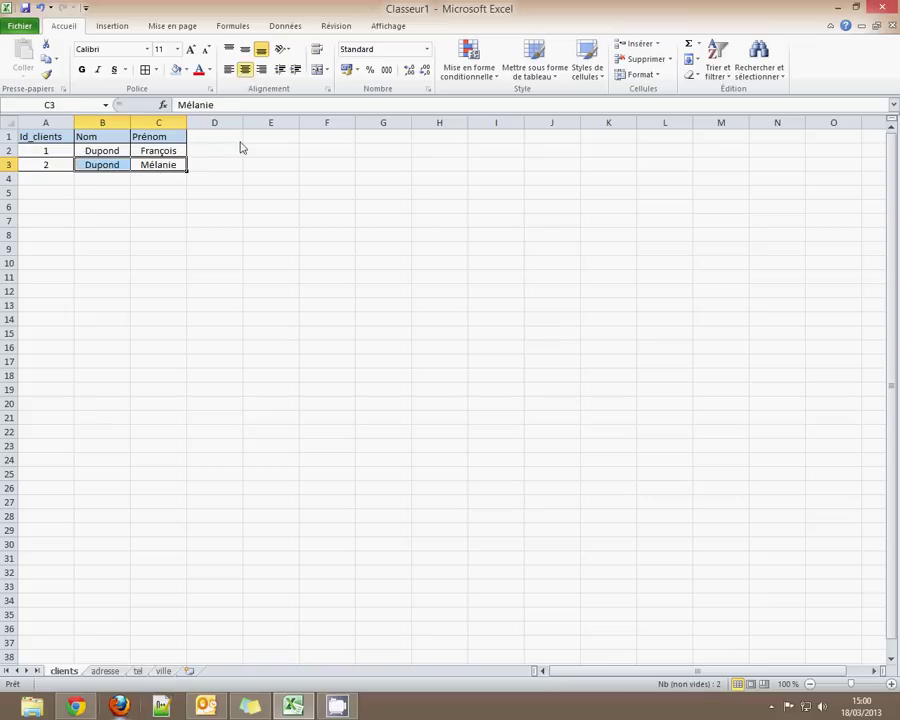
left_click(214, 305)
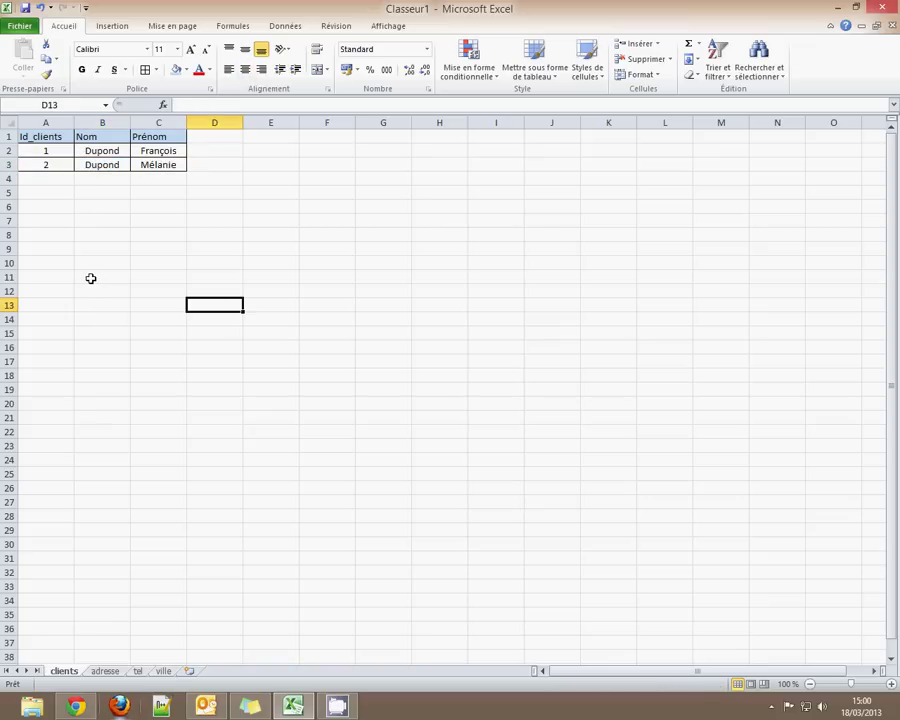
left_click_drag(140, 166, 55, 164)
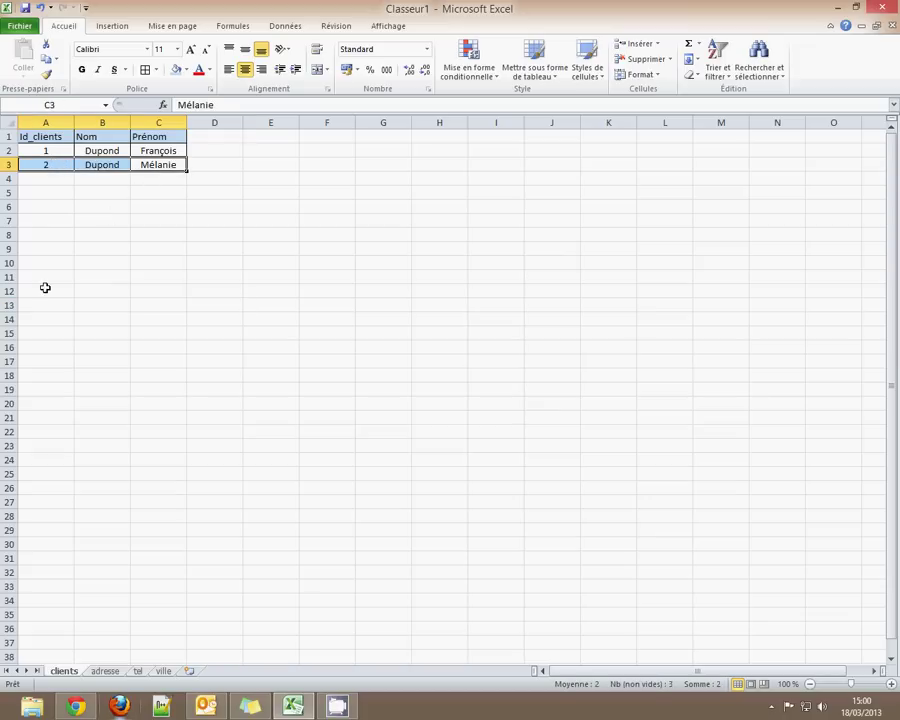
Step: Inspect the adresse sheet's address rows and their client IDs, ending on cell G1
left_click(107, 670)
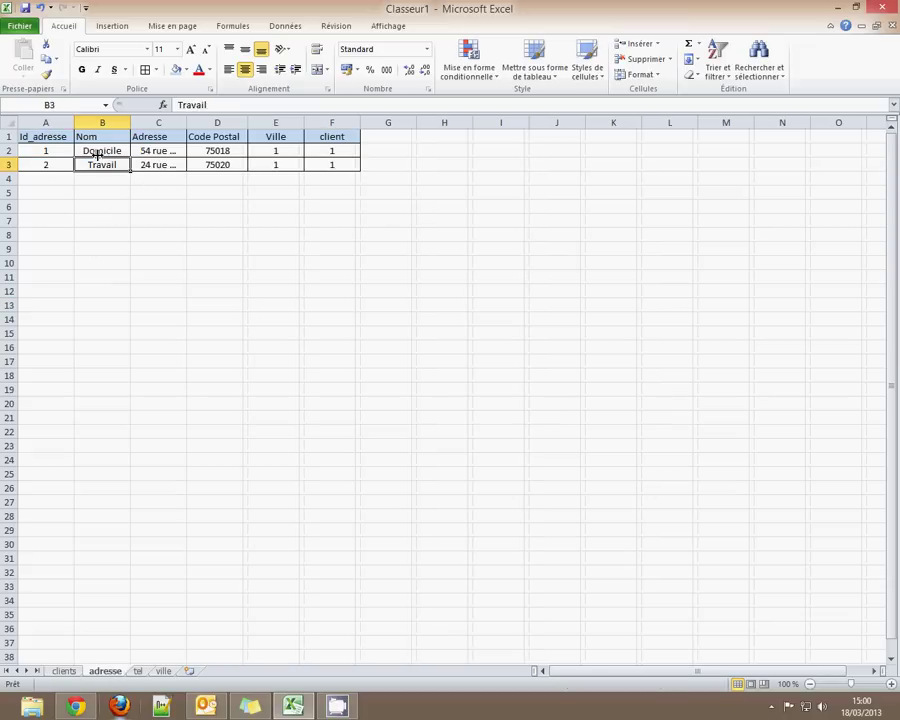
left_click_drag(97, 149, 330, 150)
left_click(283, 216)
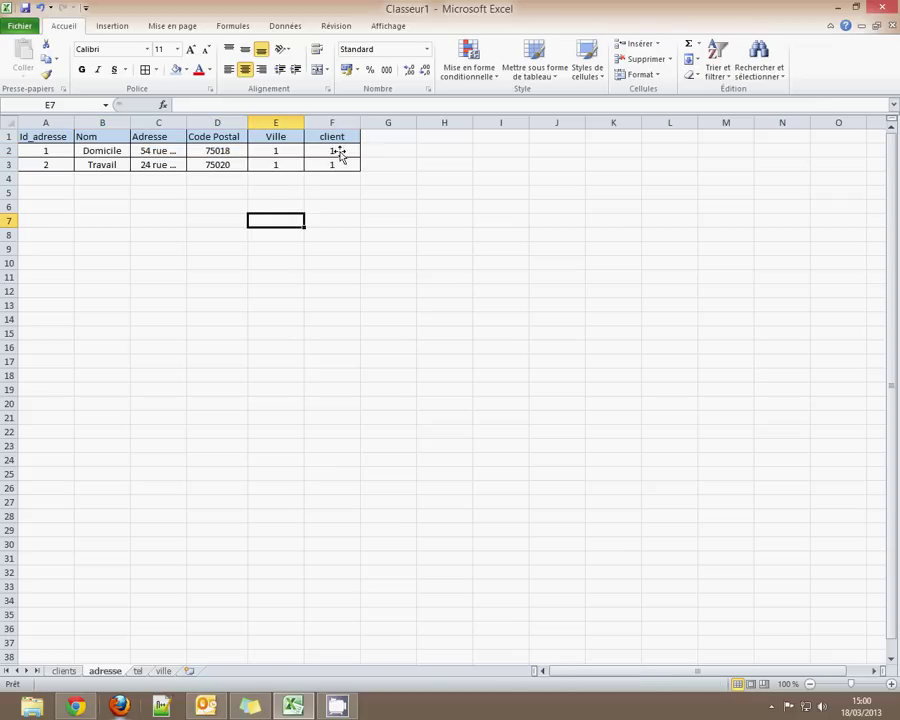
left_click(339, 151)
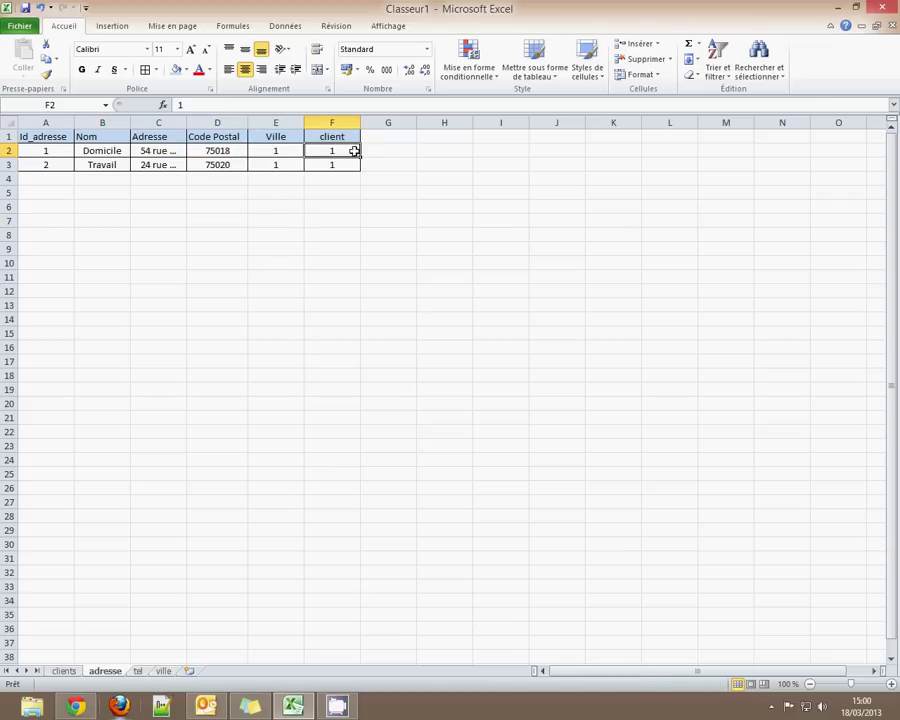
left_click(368, 152)
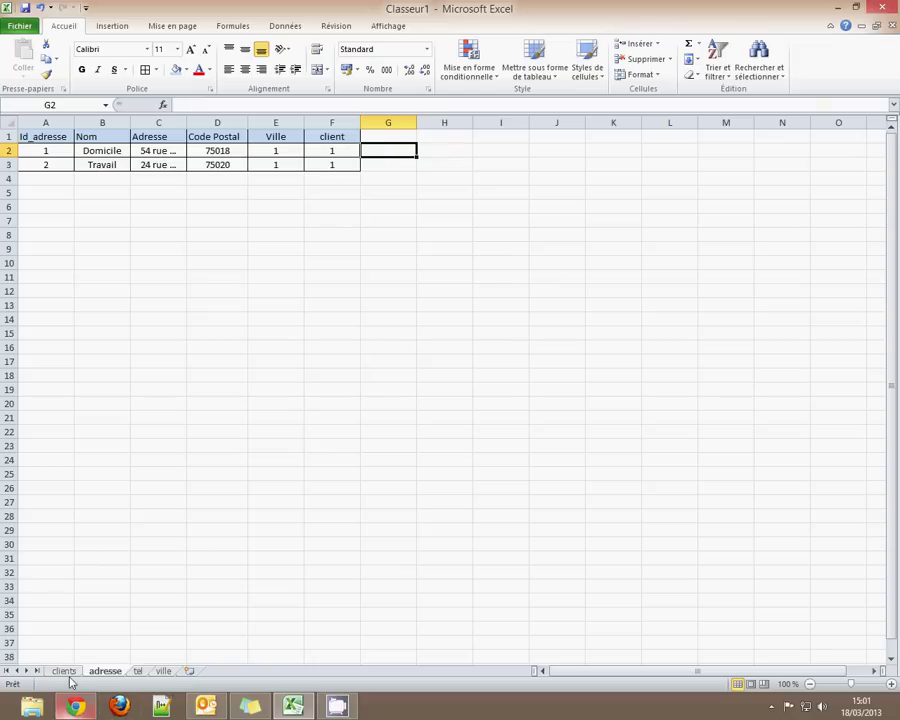
left_click(382, 136)
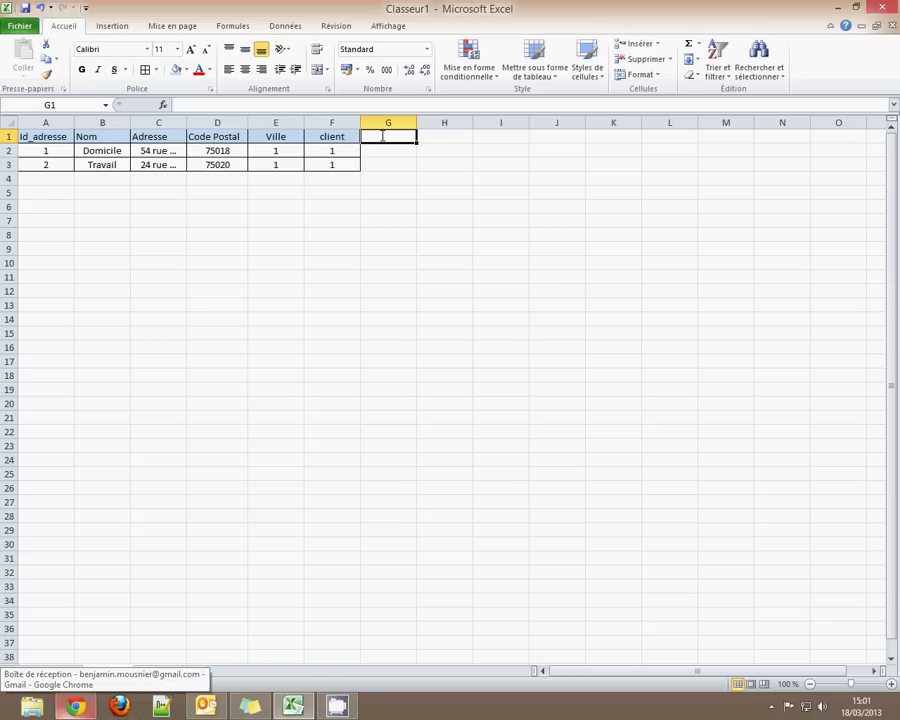
Step: Head column G 'client 2' and enter 2 for the first address in G2
type("clie")
key("BackSpace")
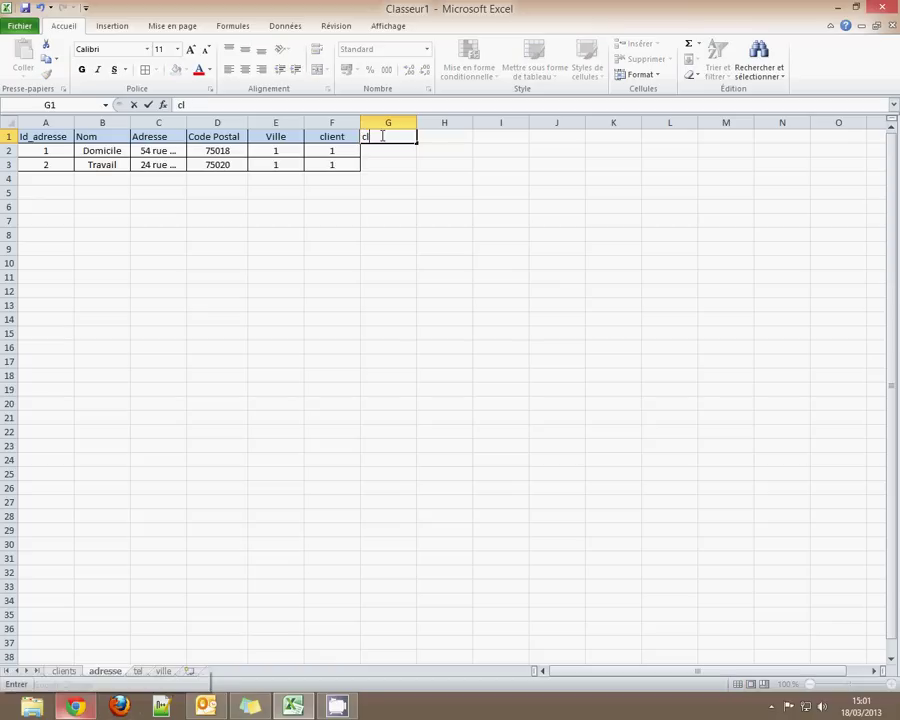
type("ient")
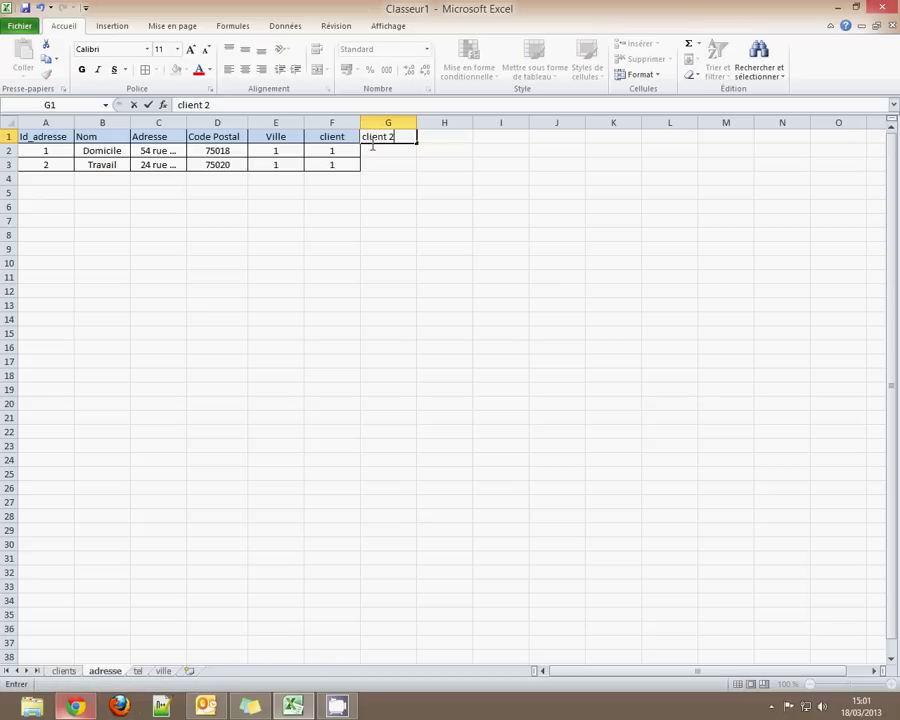
type(" 2")
left_click(372, 148)
type("2")
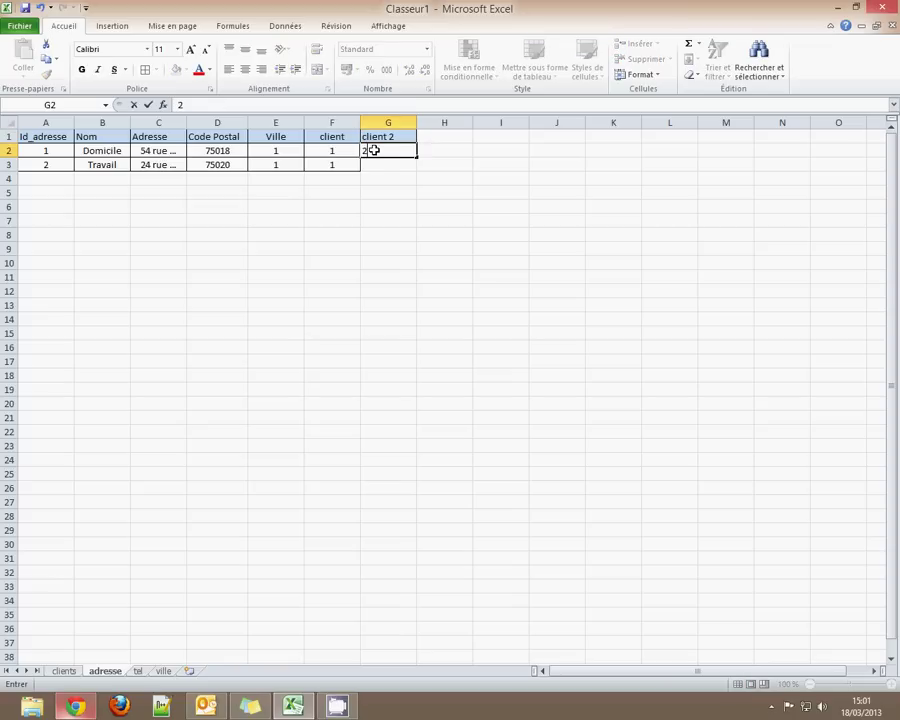
left_click(379, 167)
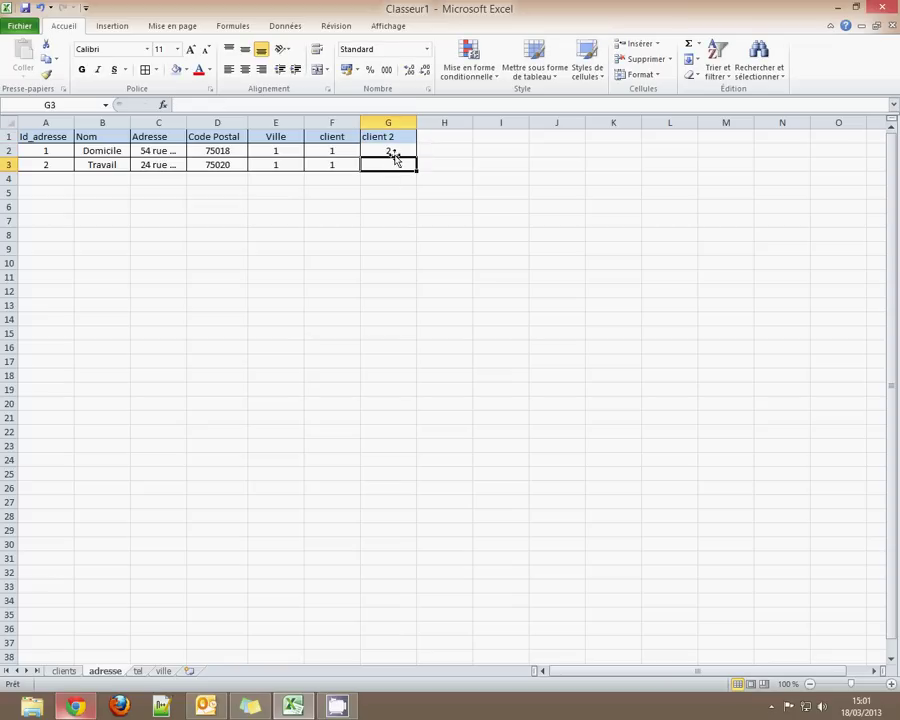
left_click(395, 153)
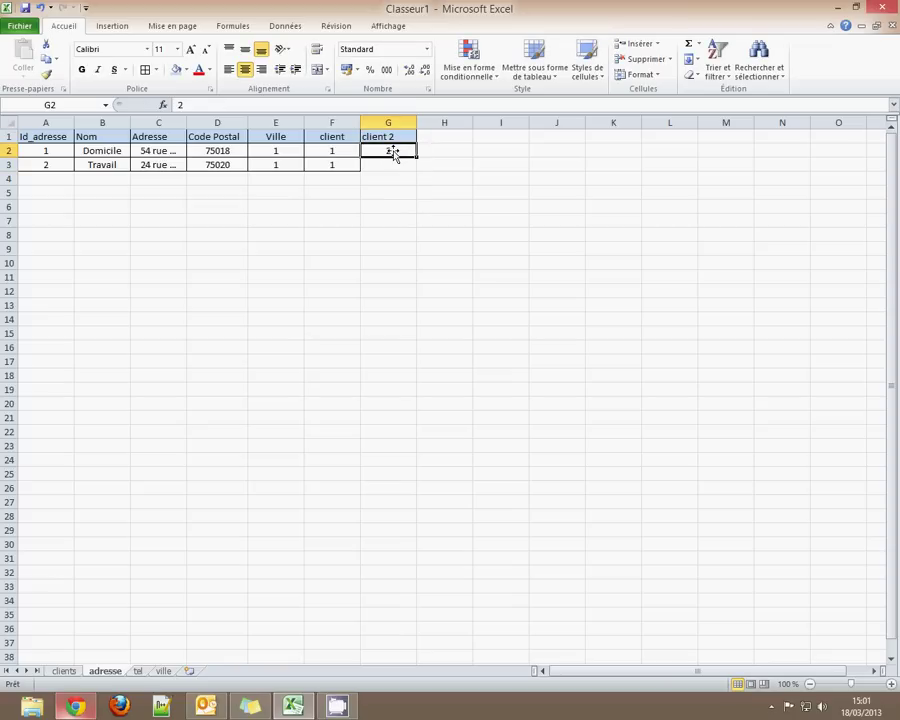
left_click(388, 122)
right_click(389, 123)
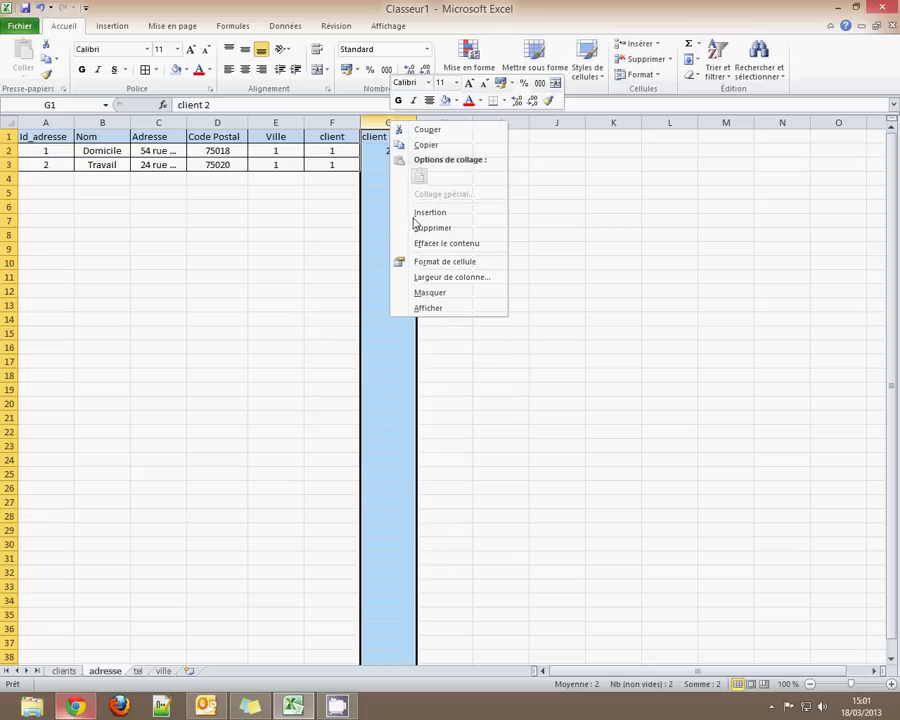
left_click(257, 230)
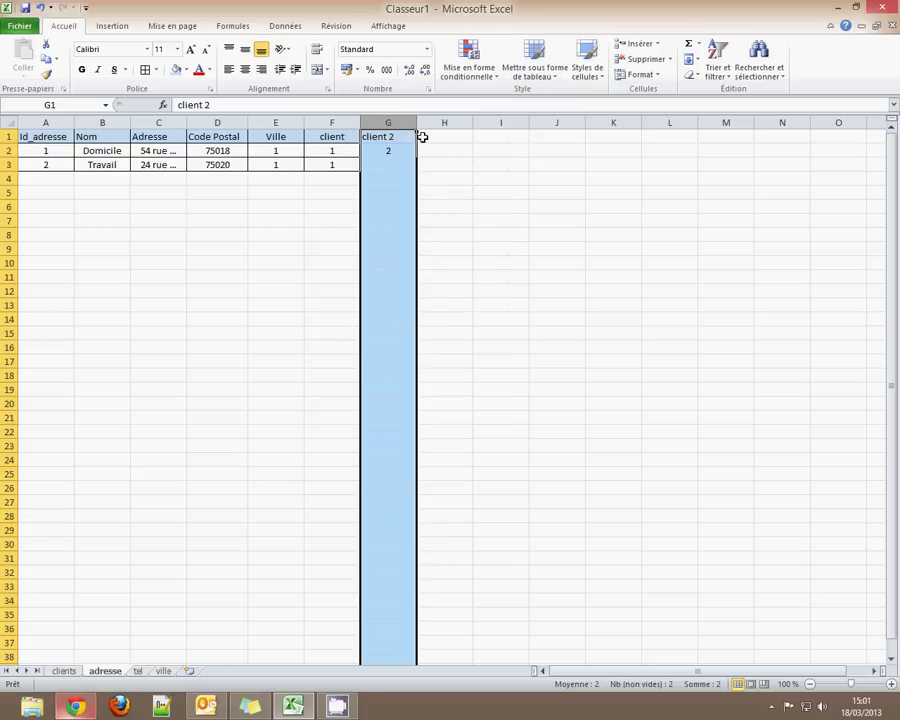
right_click(389, 129)
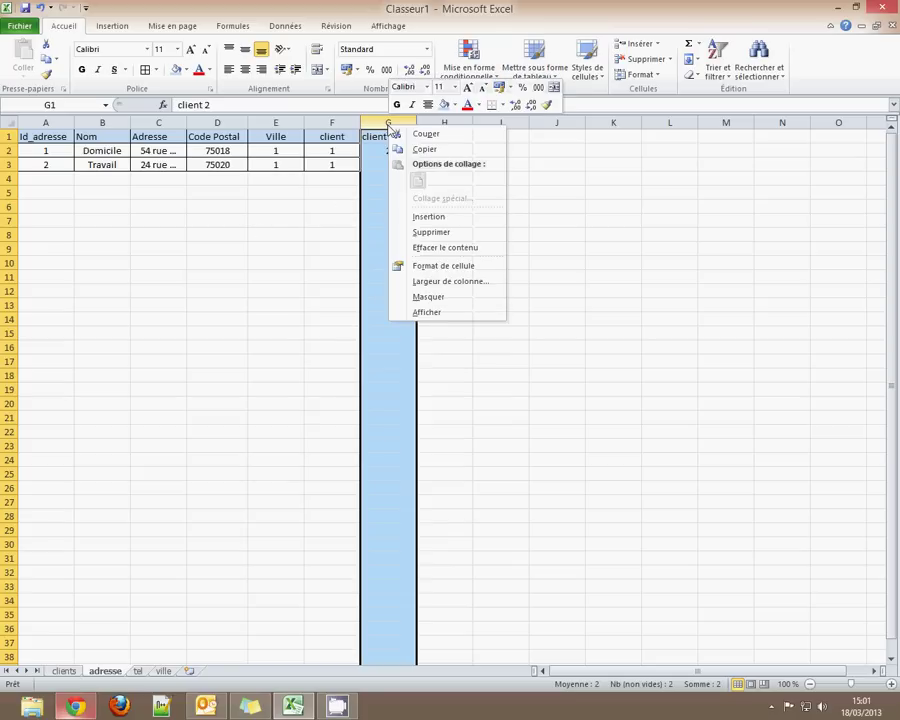
left_click(435, 233)
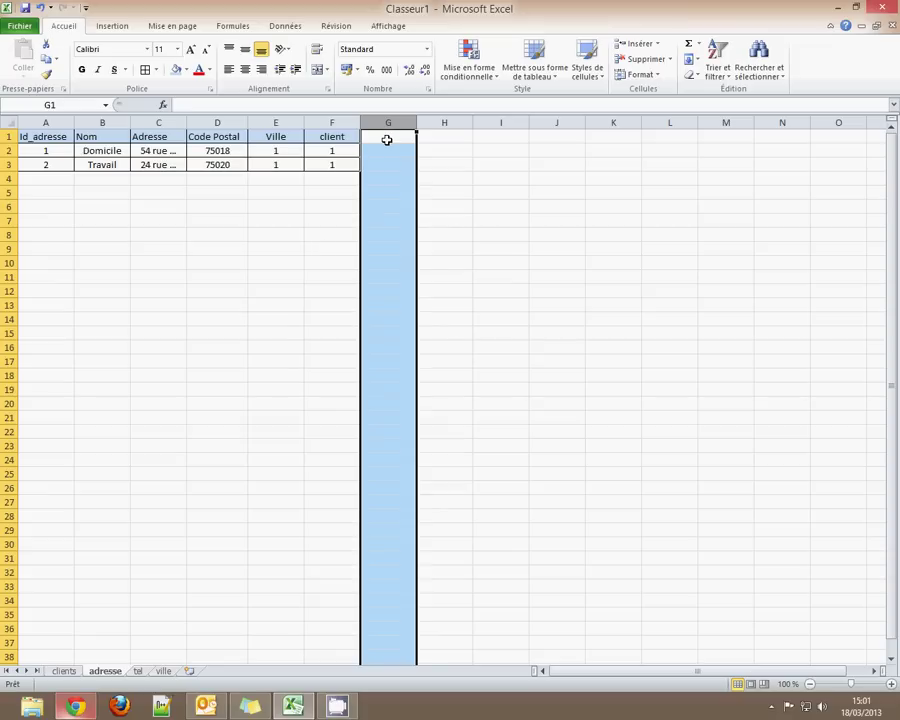
left_click(372, 204)
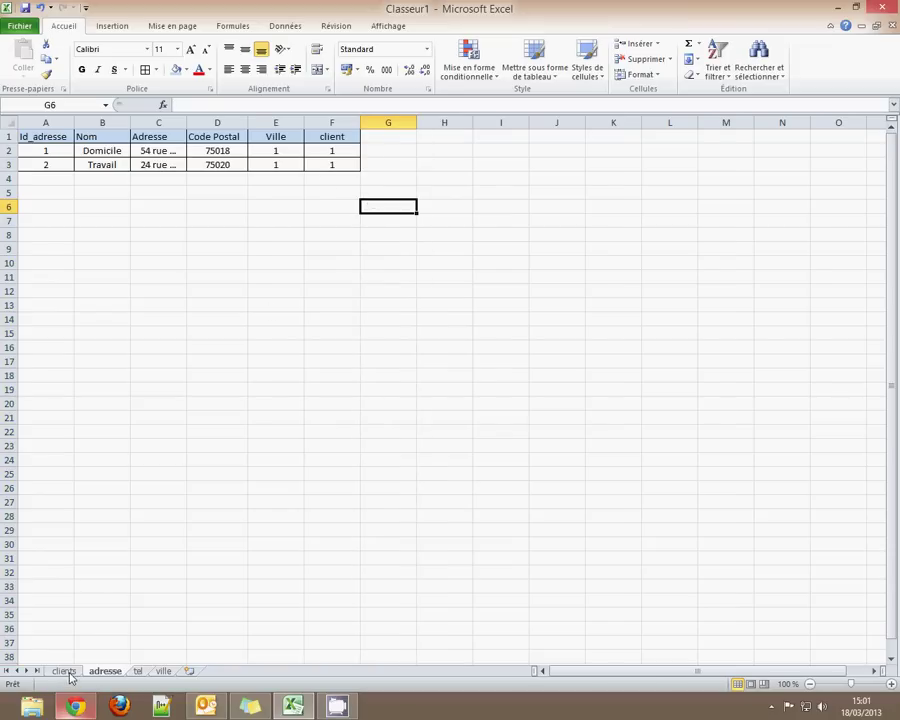
left_click(68, 673)
left_click(108, 673)
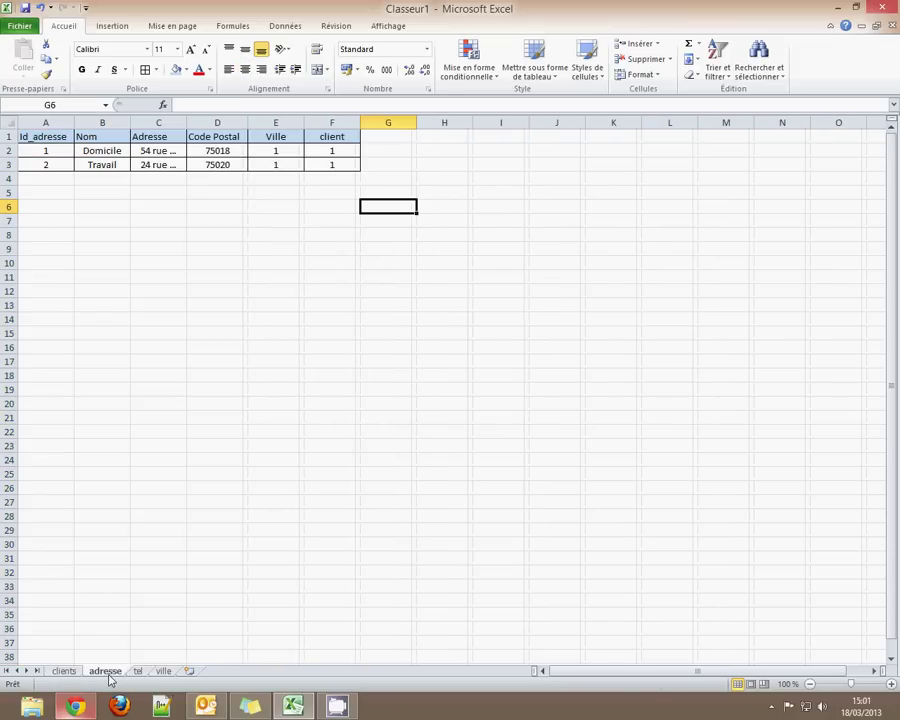
Step: Insert a new worksheet and name it 'liaison client adresse'
left_click(333, 123)
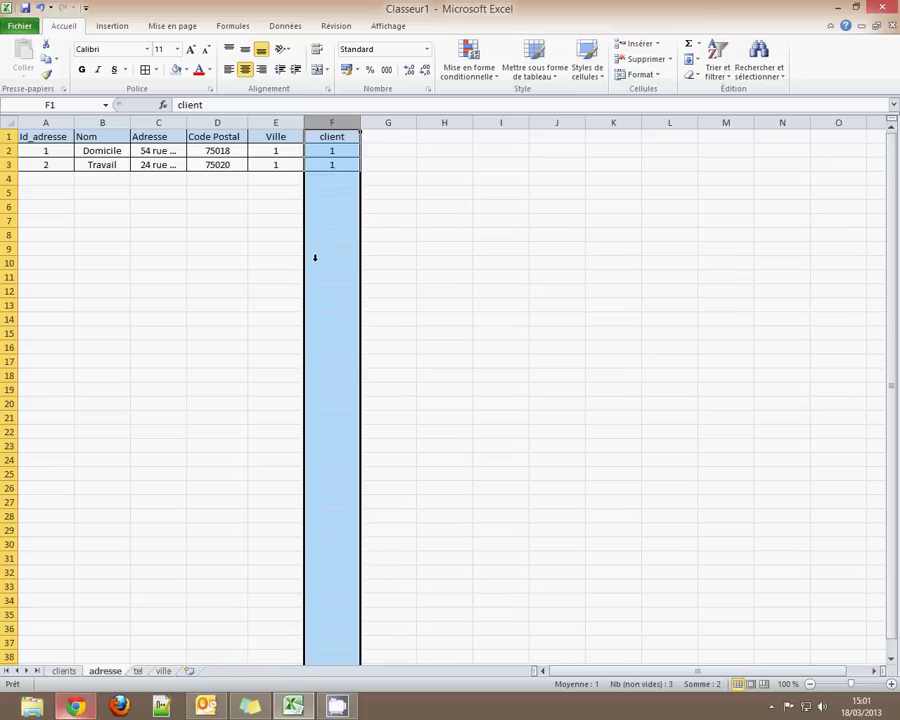
left_click(193, 672)
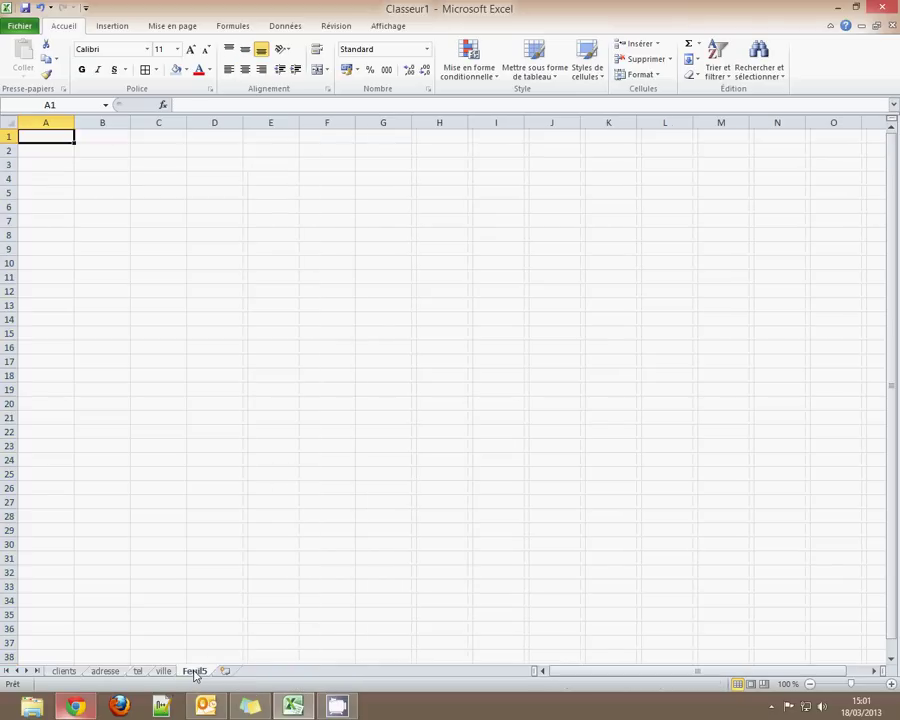
double_click(195, 671)
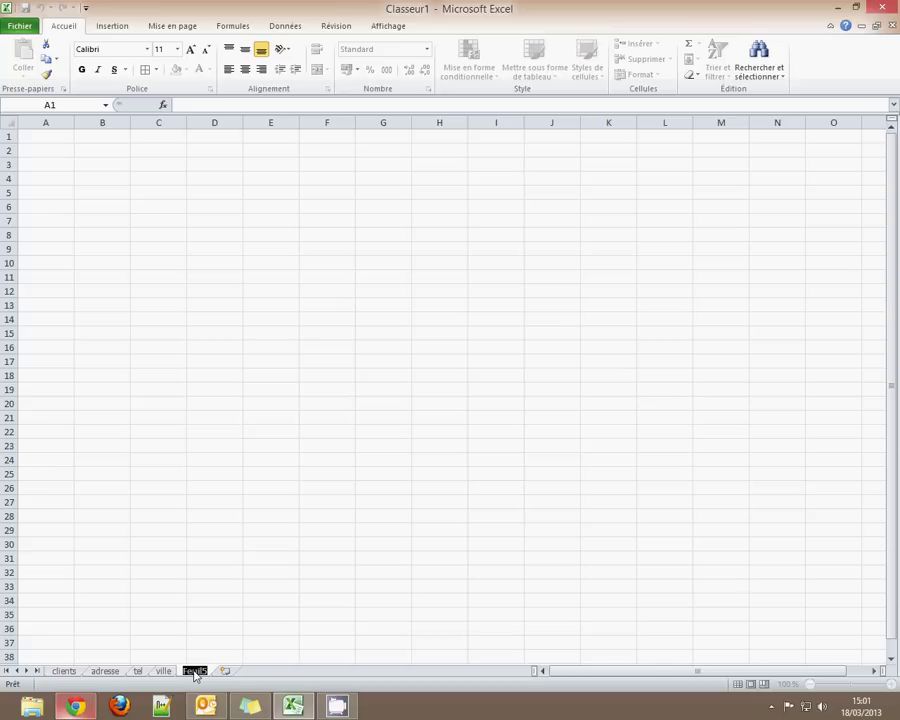
type("liaison client")
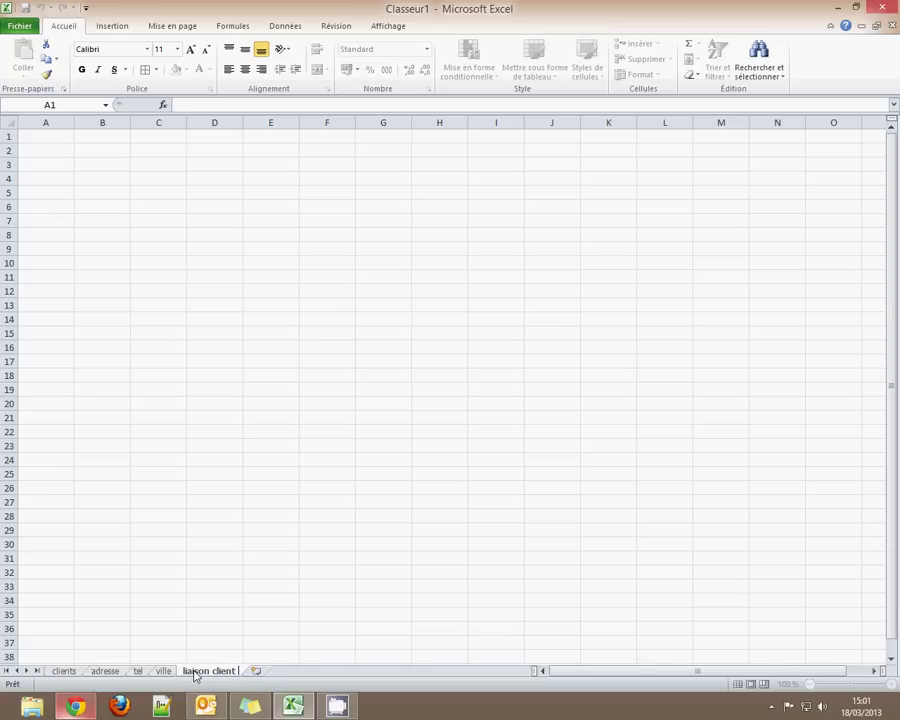
type(" adresse")
key("Return")
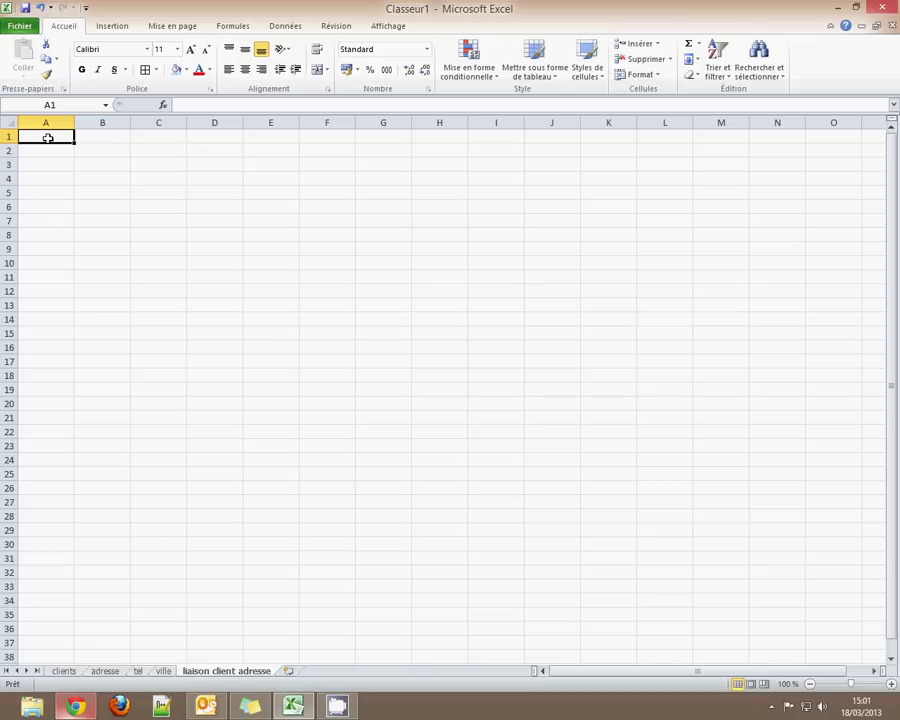
Step: Enter the 'id_liaison_clients_adresses' header in A1 and widen column A to fit it
type("id_liaison_")
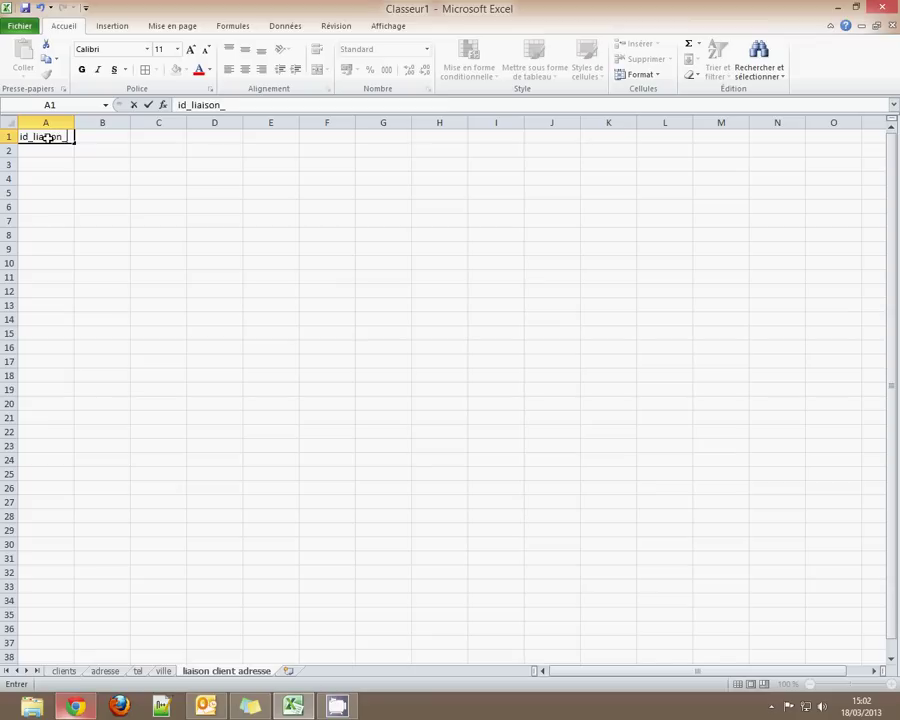
type("ients_adresses")
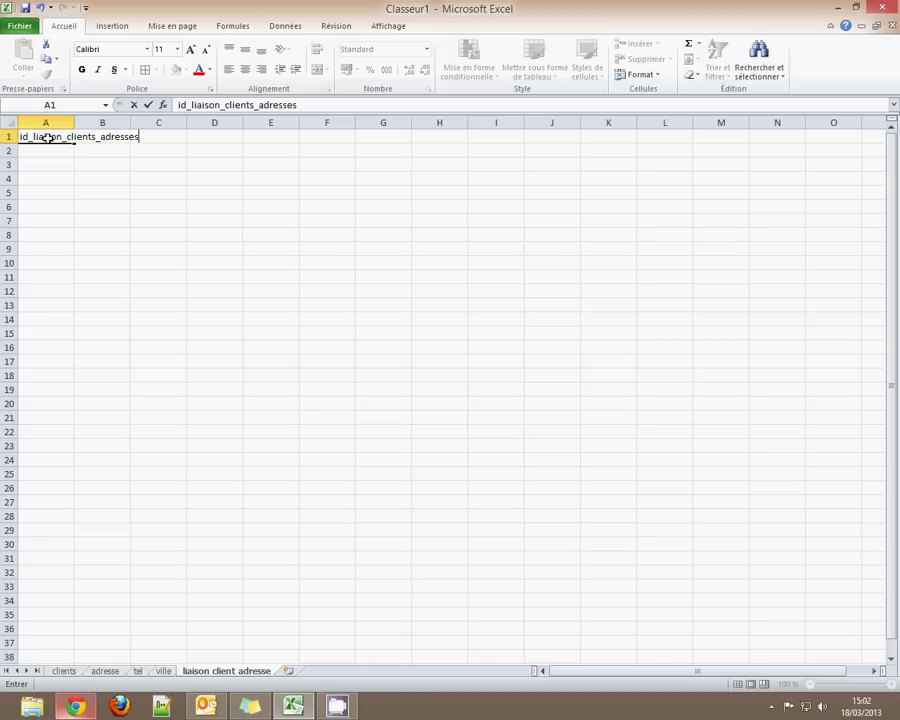
key("Return")
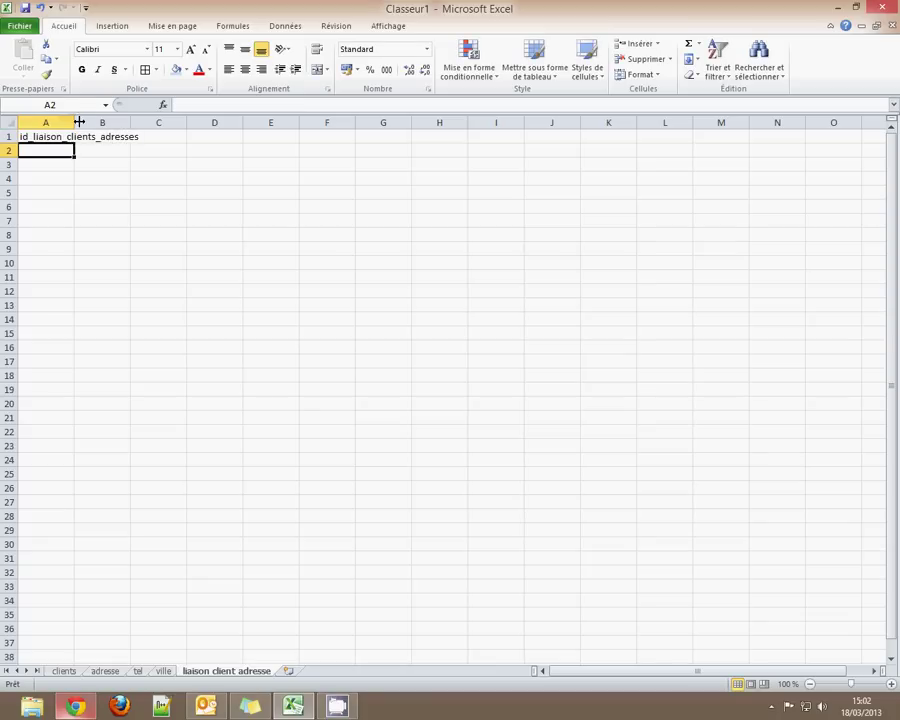
double_click(74, 122)
left_click(157, 136)
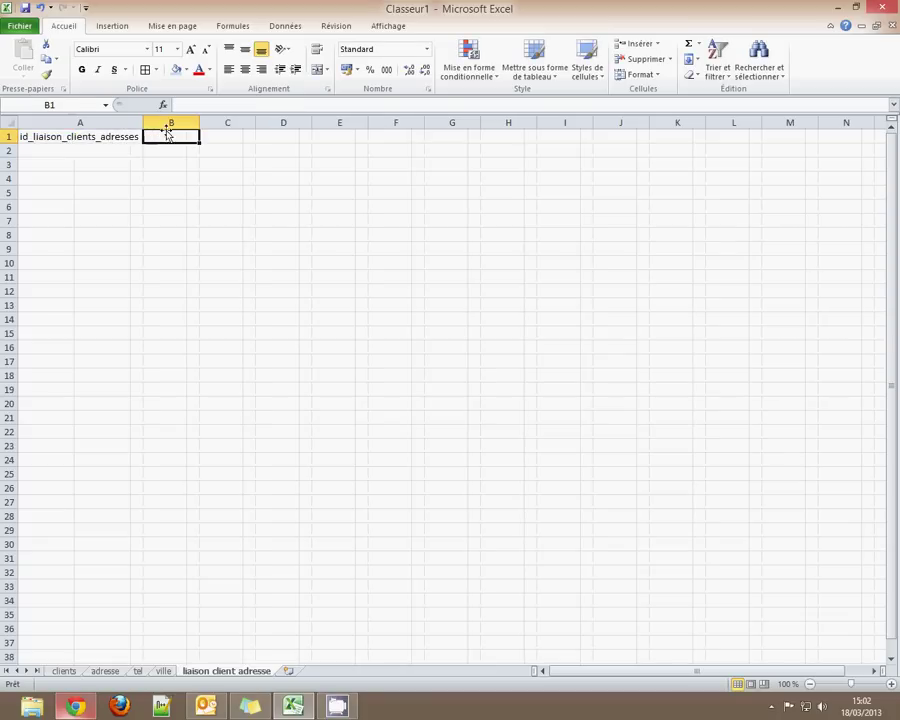
left_click_drag(144, 122, 149, 122)
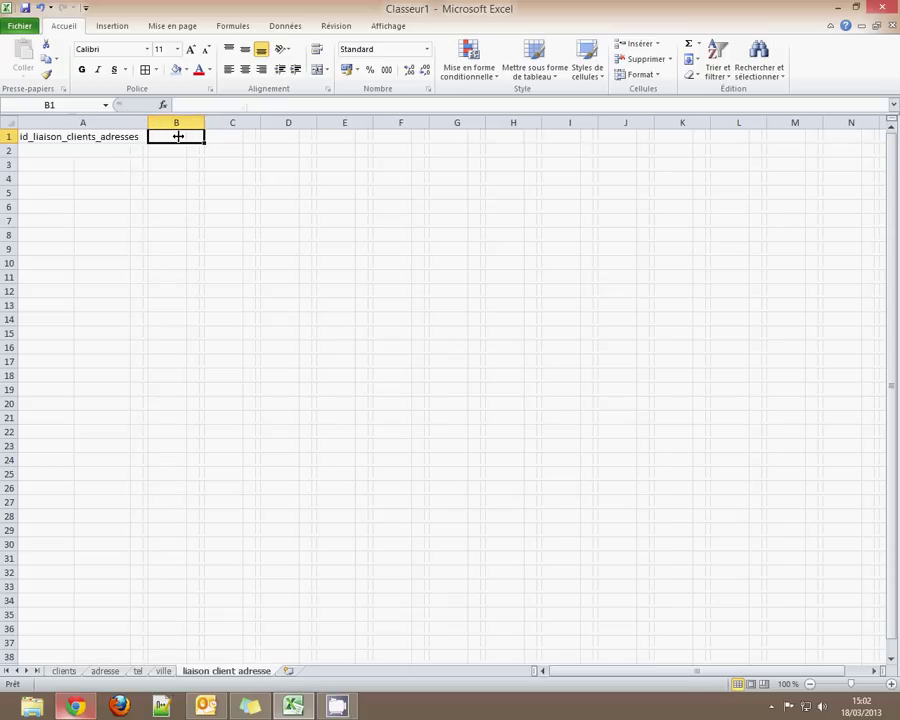
Step: Add the 'clients' and 'adresses' headers and border the three-row table A1:C3
type("clients")
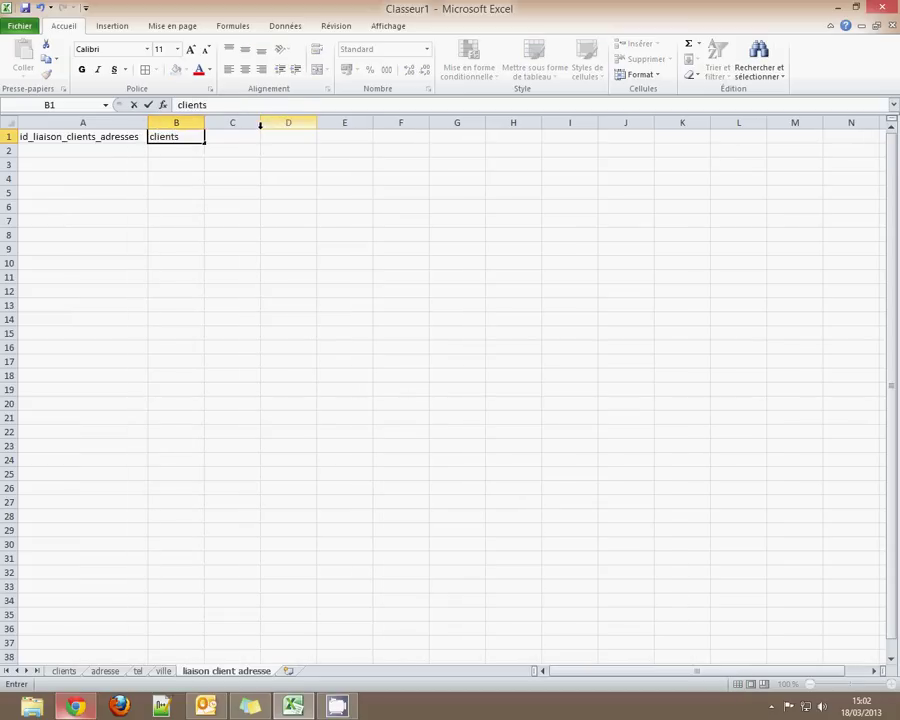
left_click(241, 141)
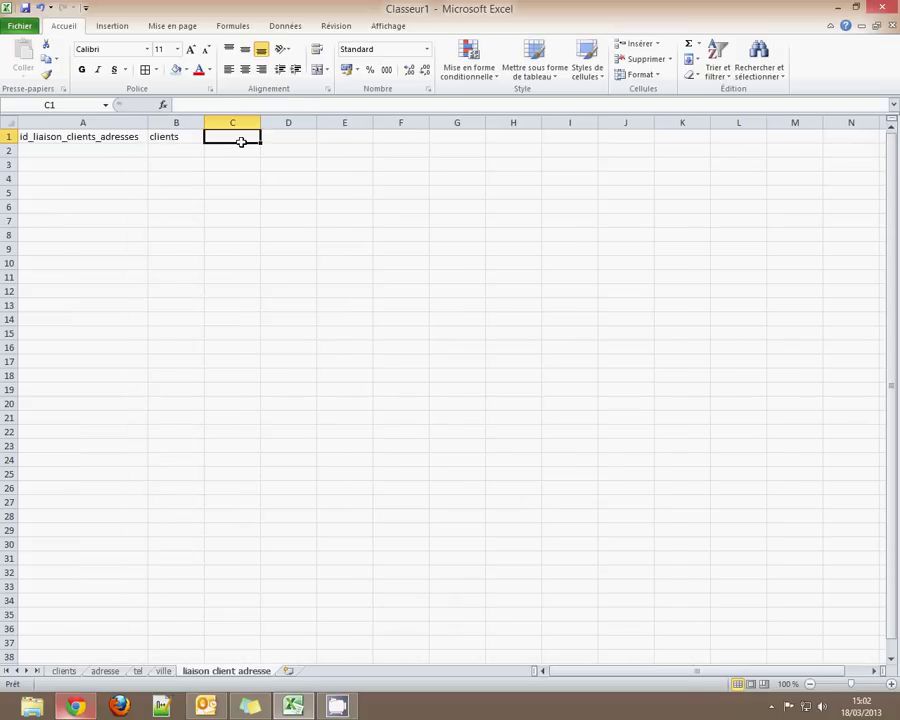
type("ad")
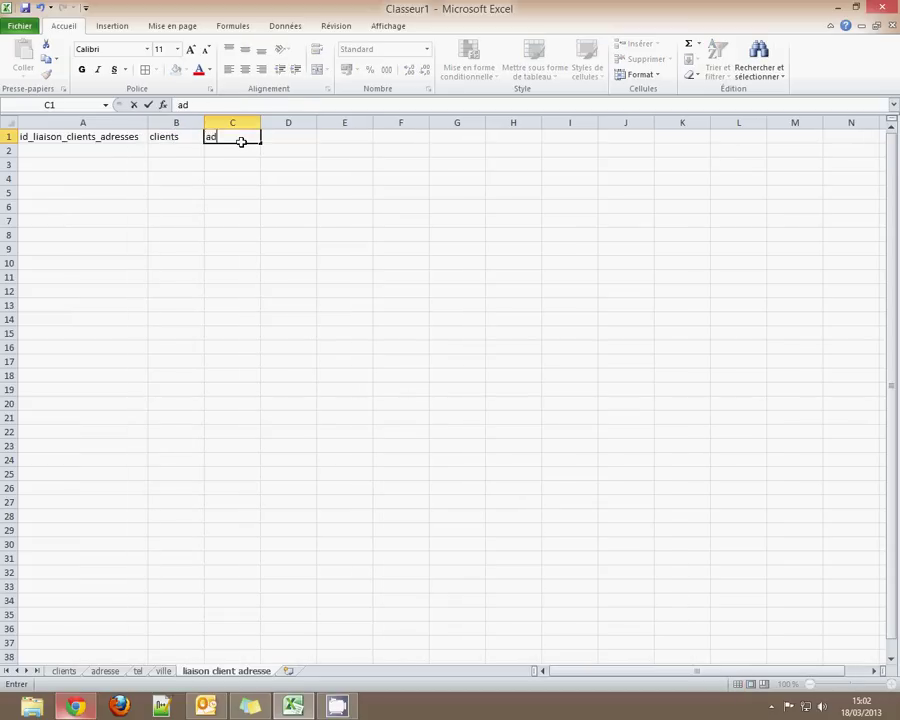
type("resses")
key("Return")
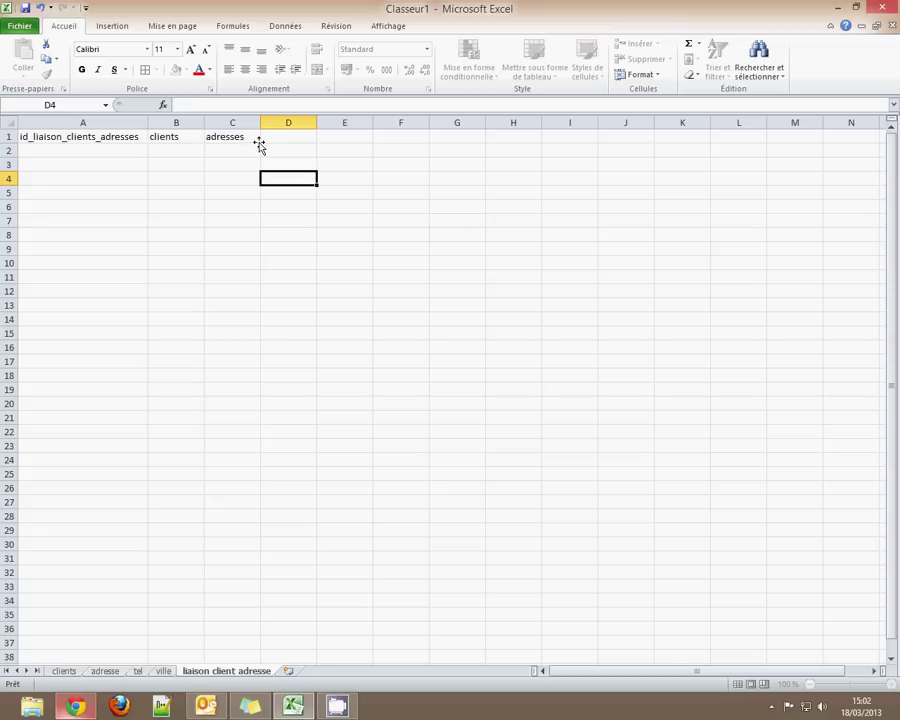
left_click_drag(234, 138, 82, 151)
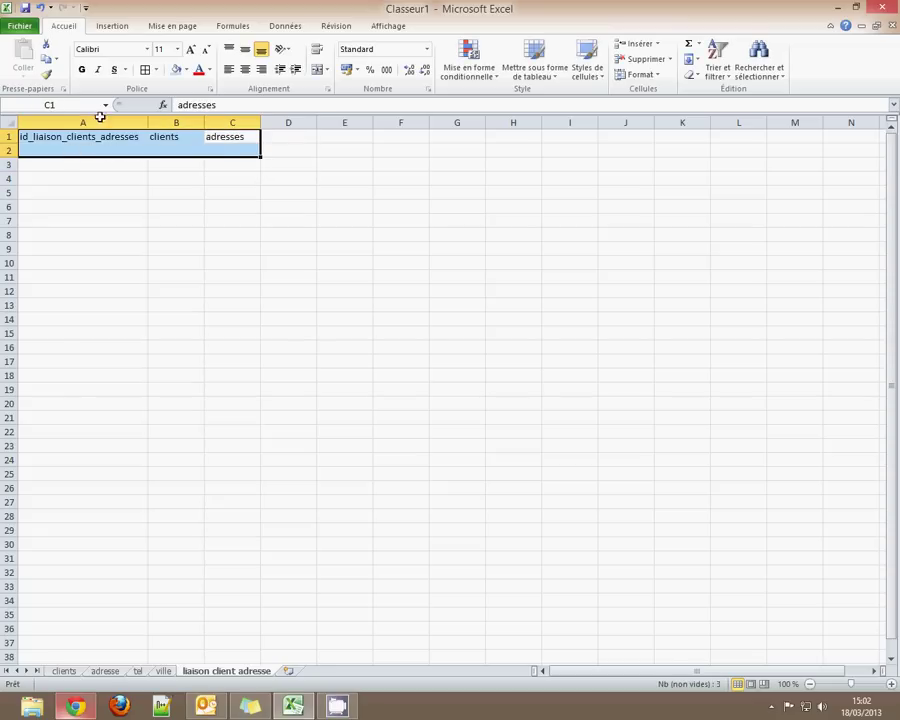
left_click(220, 140)
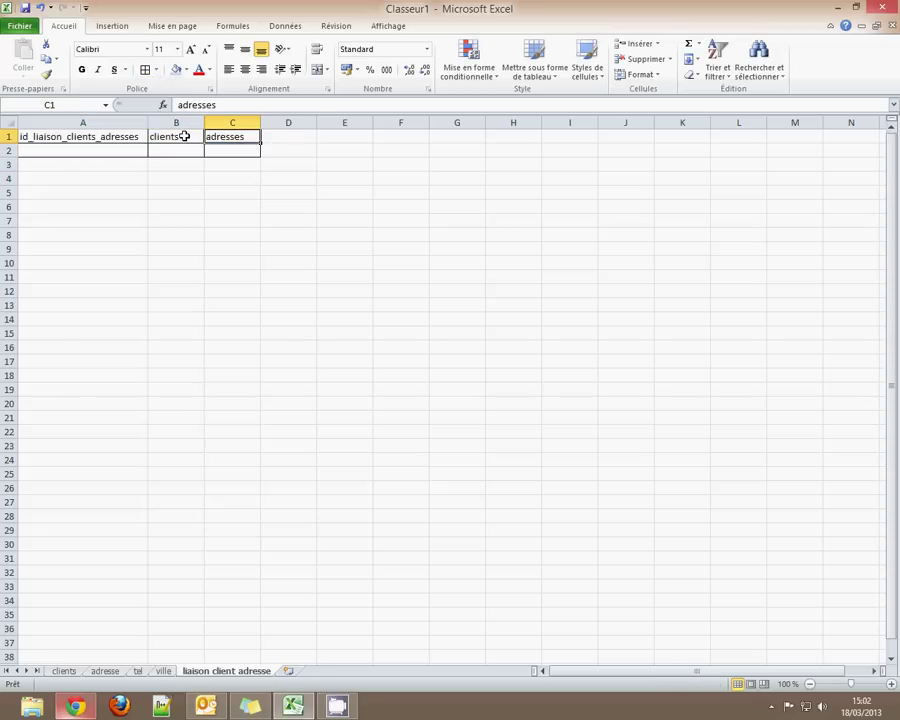
left_click_drag(112, 136, 215, 138)
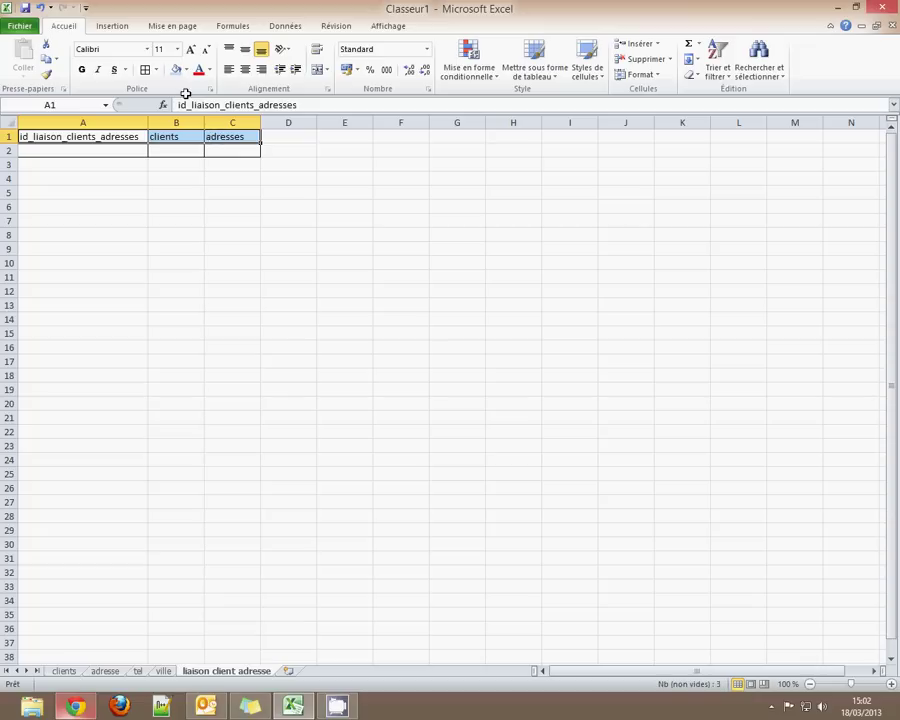
left_click_drag(94, 163, 226, 165)
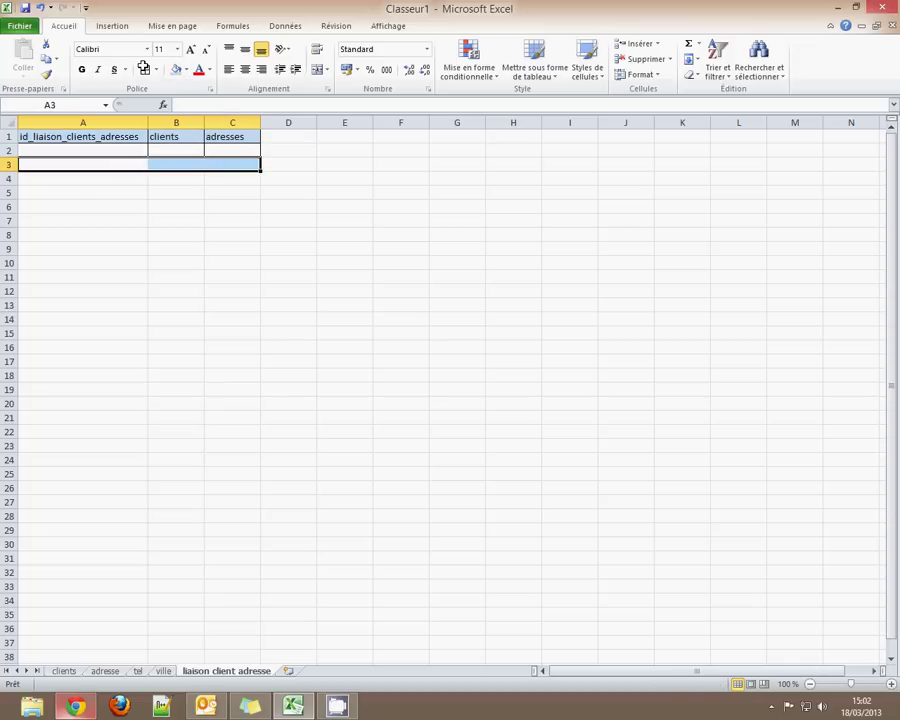
Step: Enter link ids 0 and 1 in column A and centre column A
left_click(124, 151)
type("0")
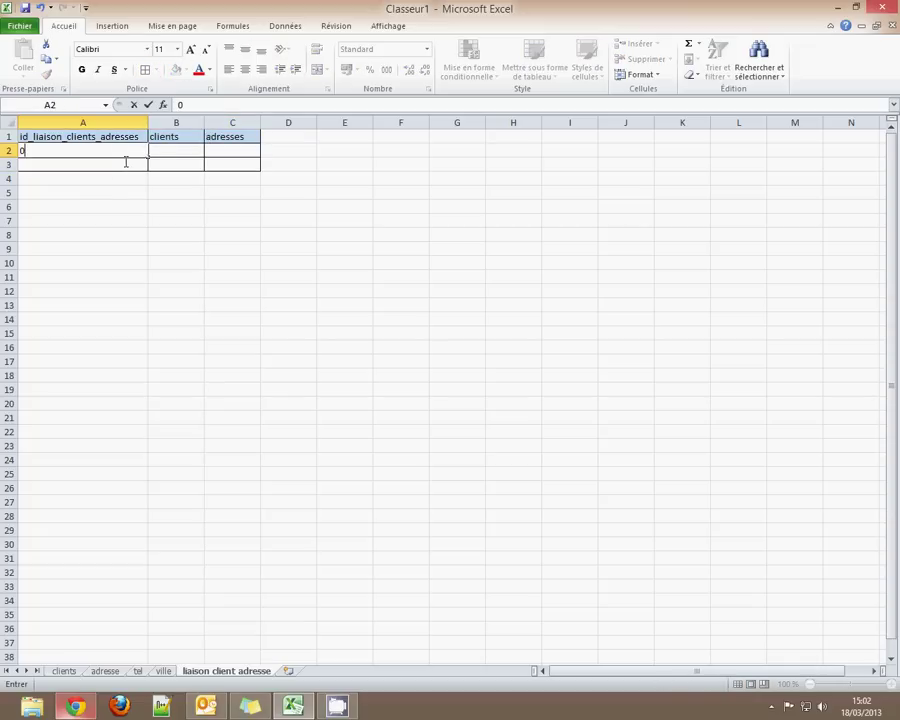
key("Return")
type("1")
left_click(170, 161)
left_click(172, 149)
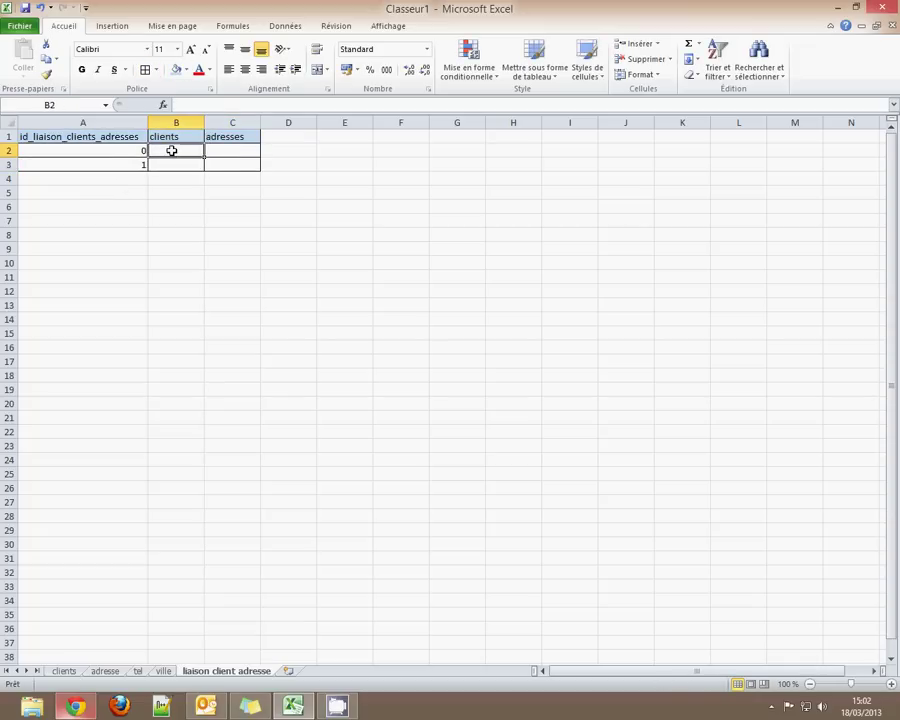
left_click(116, 124)
left_click(245, 69)
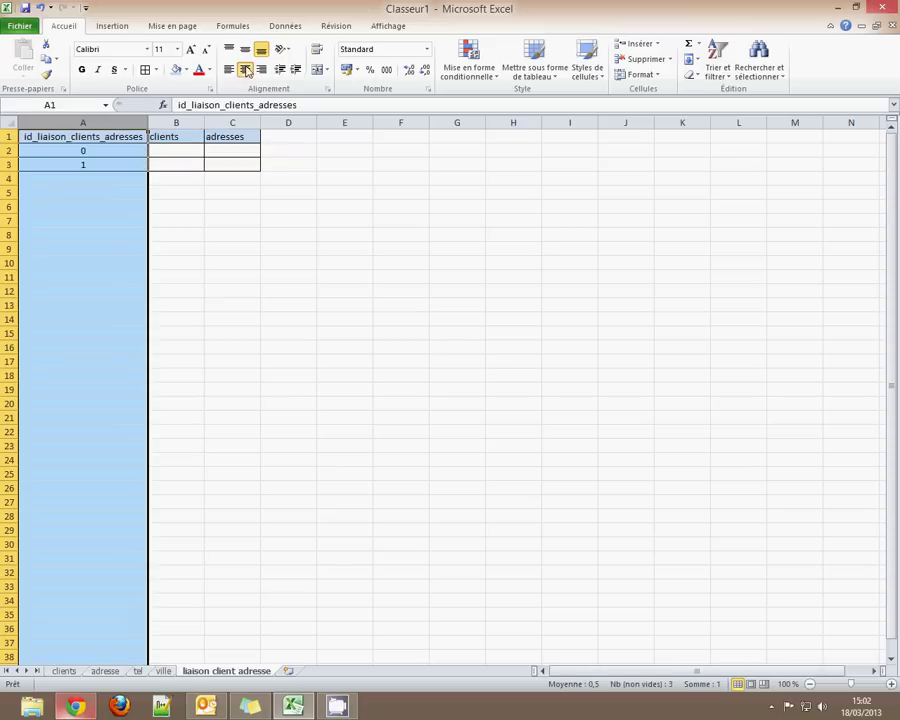
left_click(183, 152)
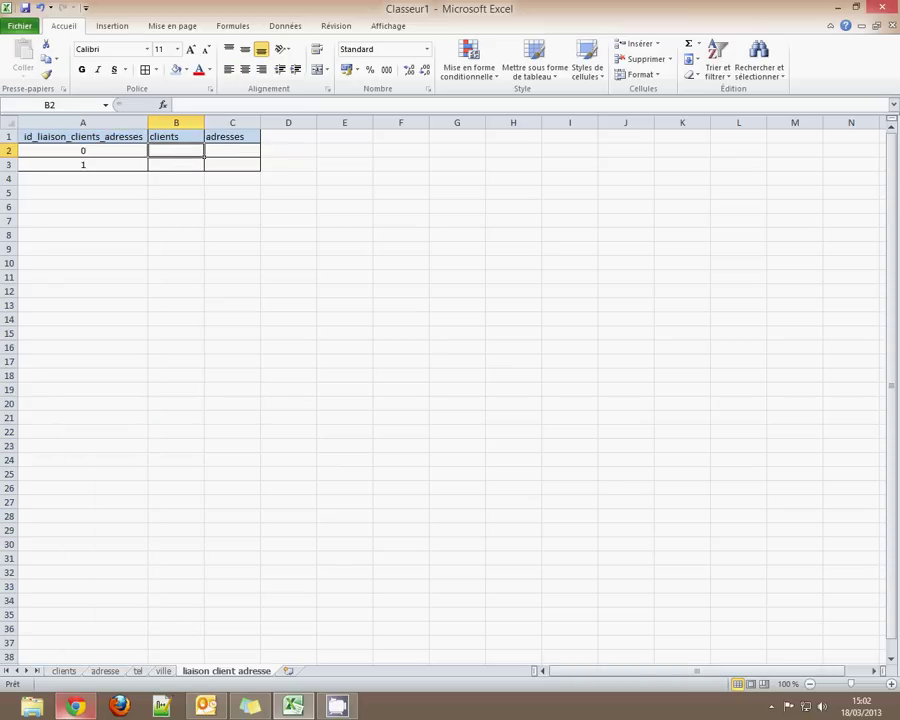
Step: Check the client ids on the clients sheet and enter client 1 in B2
left_click(63, 671)
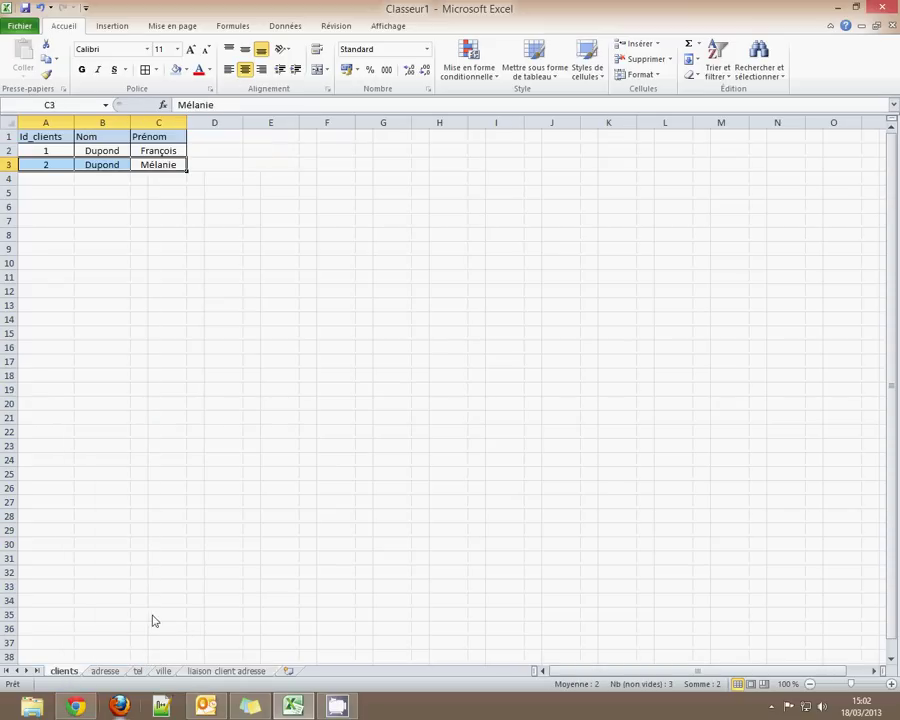
left_click(48, 152)
left_click(240, 671)
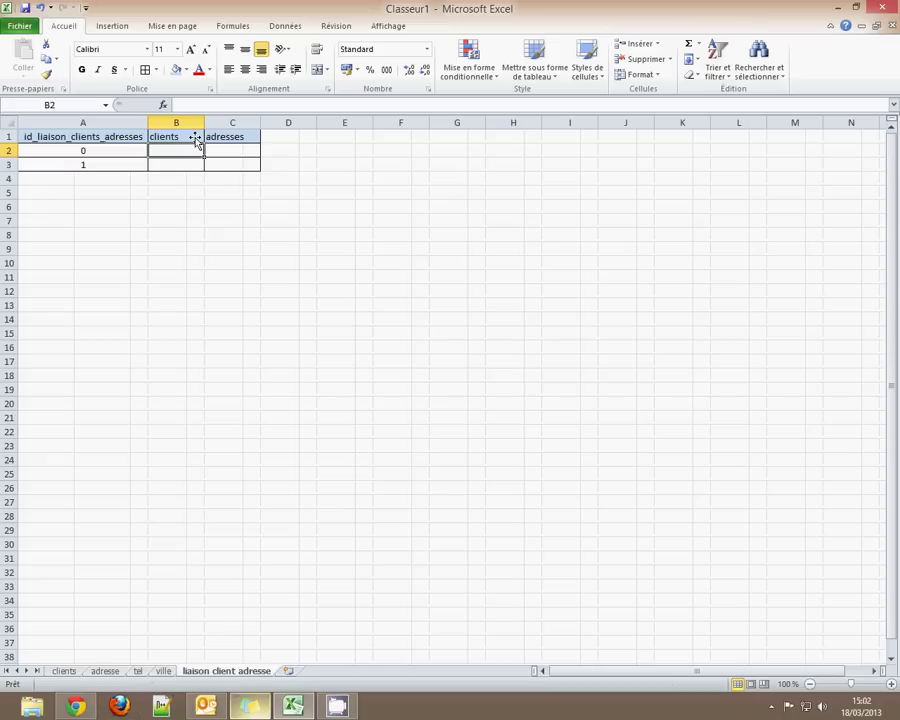
type("1")
left_click(233, 151)
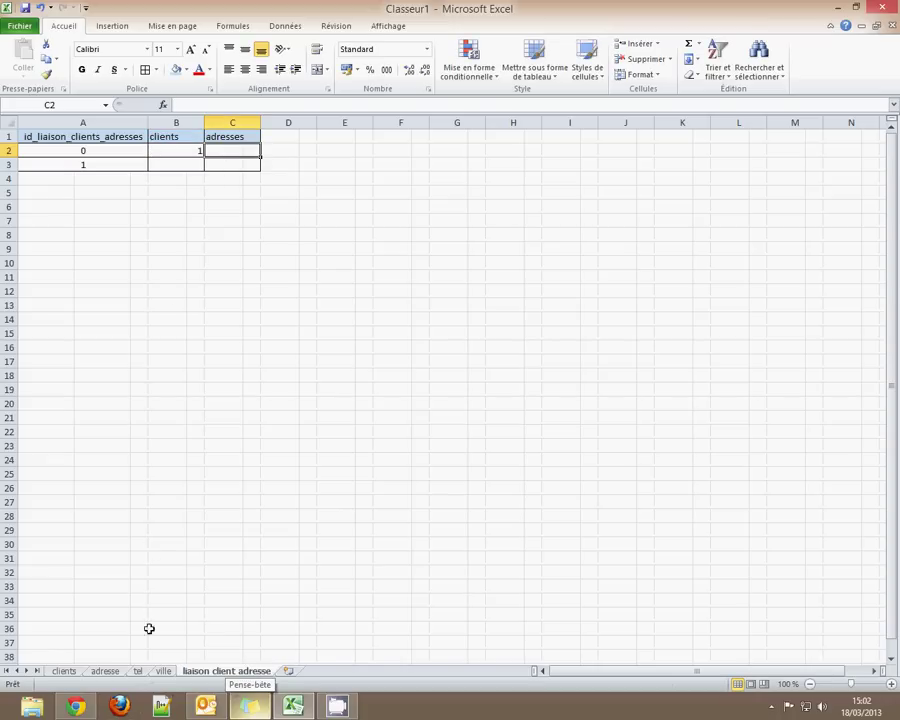
Step: Link address 1 in C2, and client 1 to address 2 in row 3, checking the address ids
left_click(105, 671)
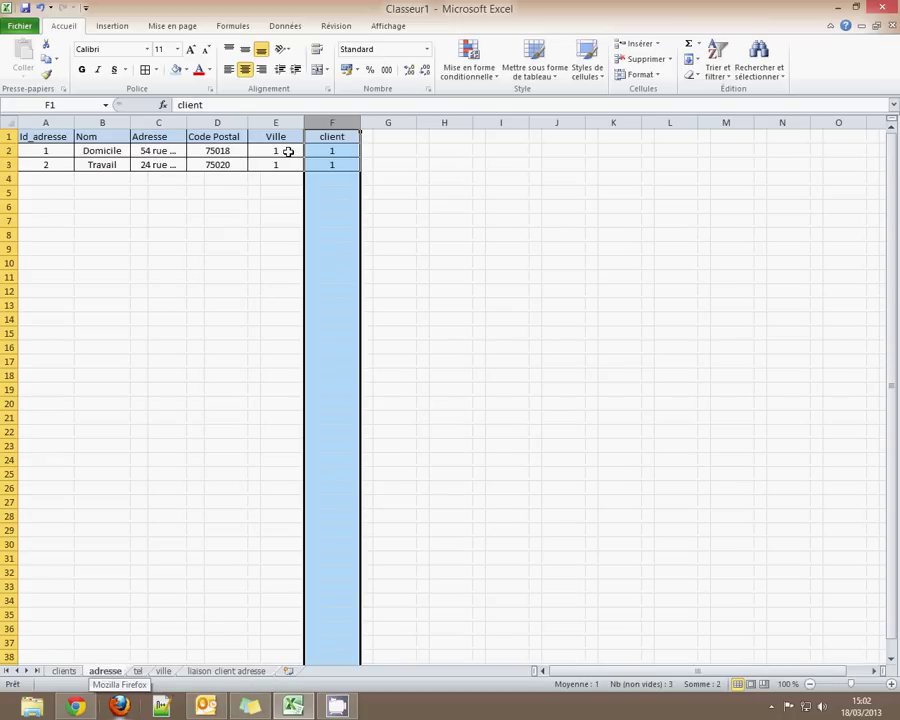
left_click(331, 151)
left_click(34, 151)
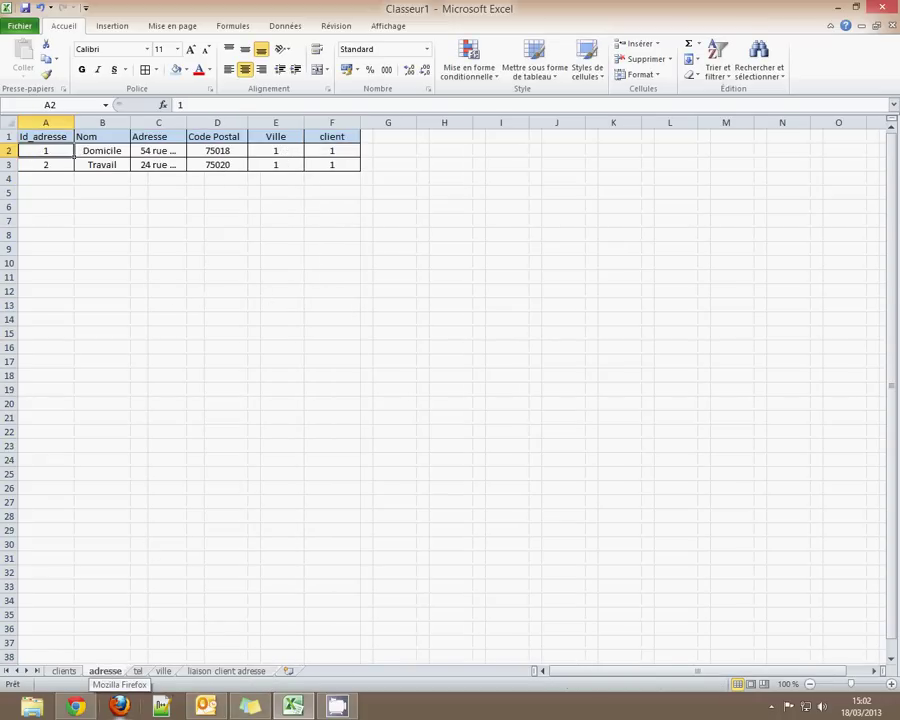
left_click(224, 672)
type("1")
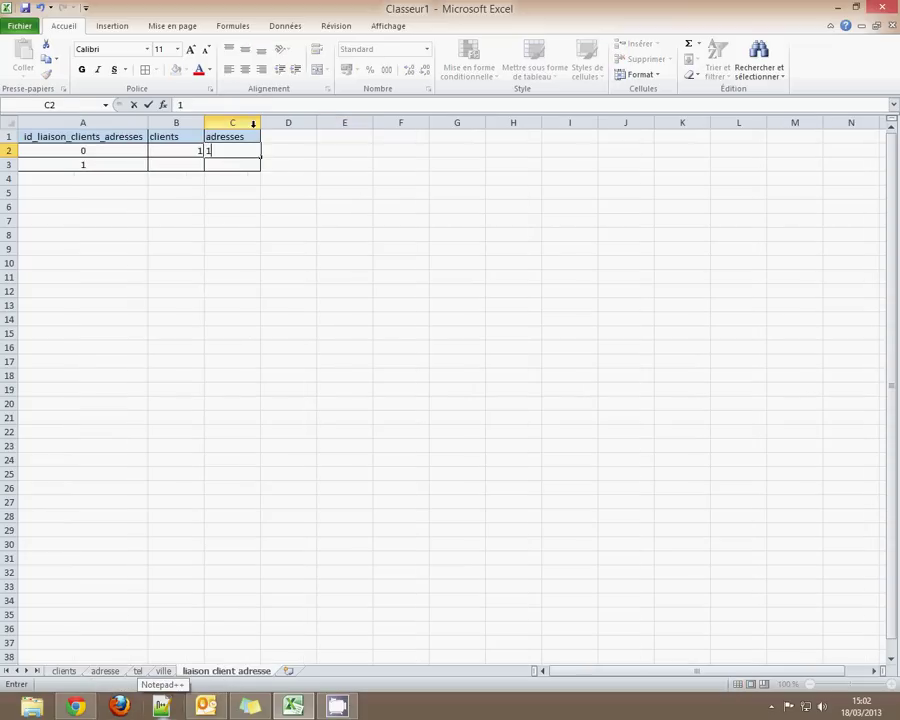
left_click(187, 168)
type("1")
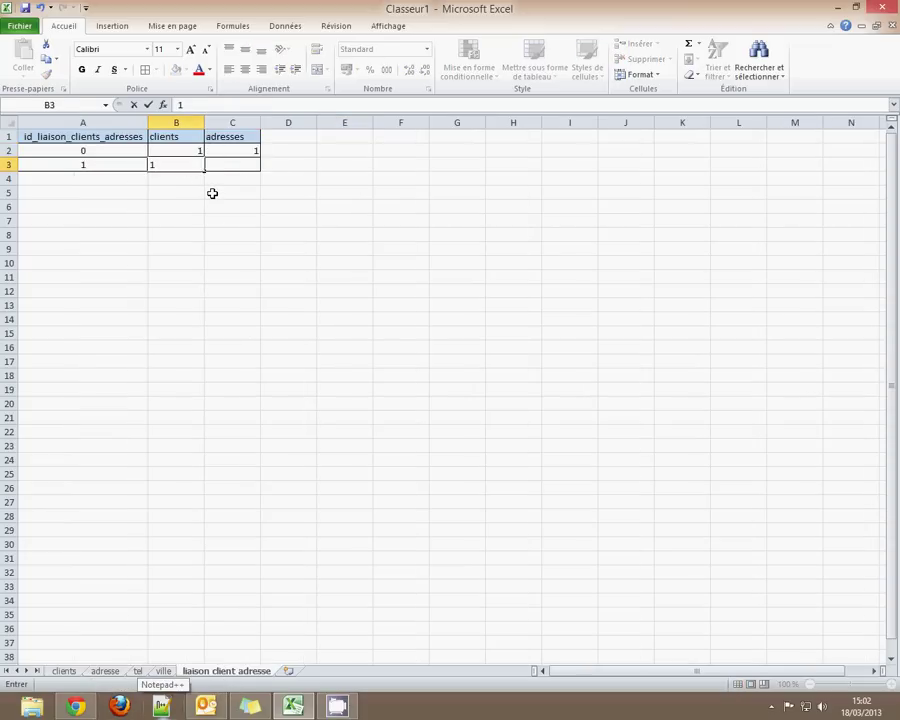
left_click(236, 167)
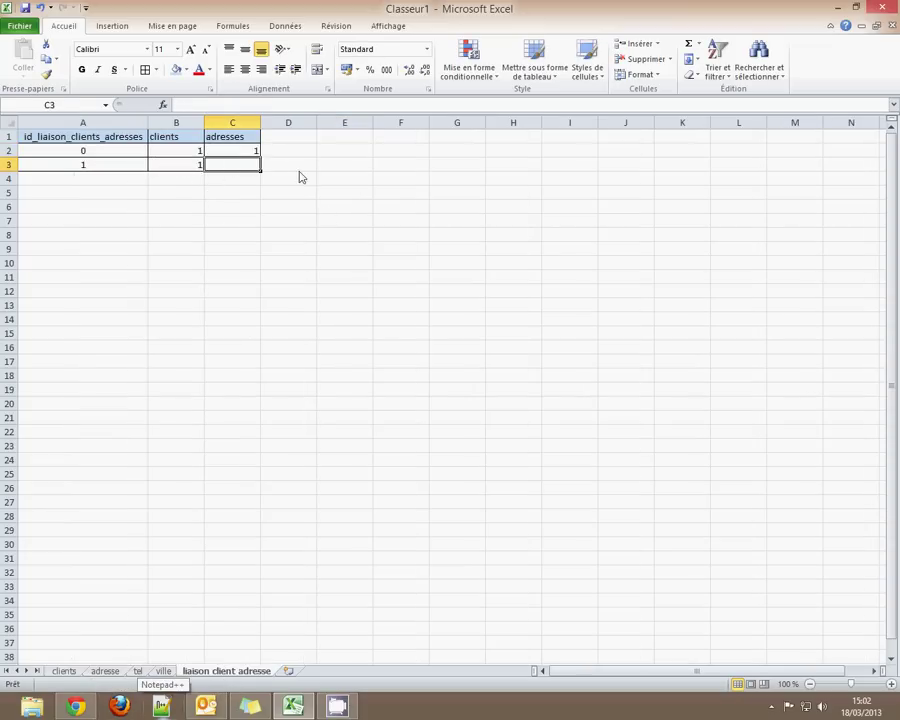
type("1")
left_click(236, 194)
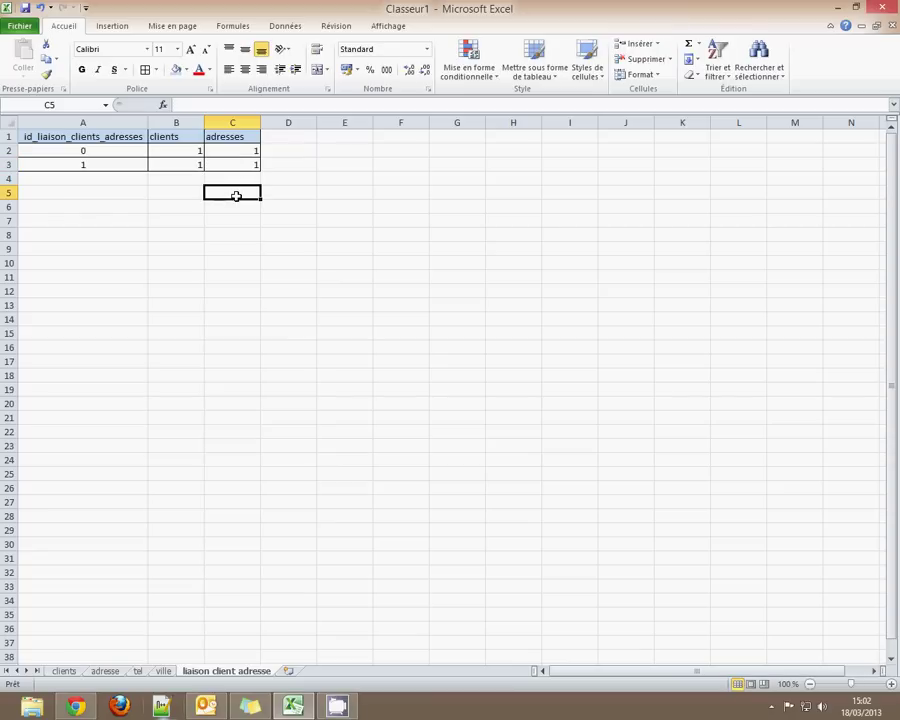
left_click(237, 167)
type("2")
left_click(240, 221)
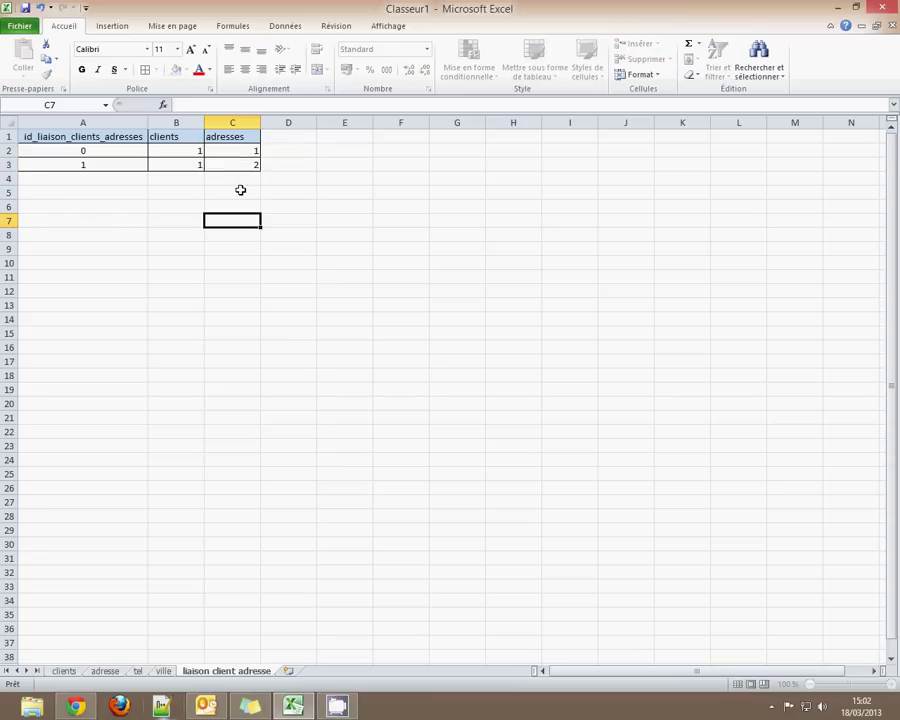
left_click(70, 671)
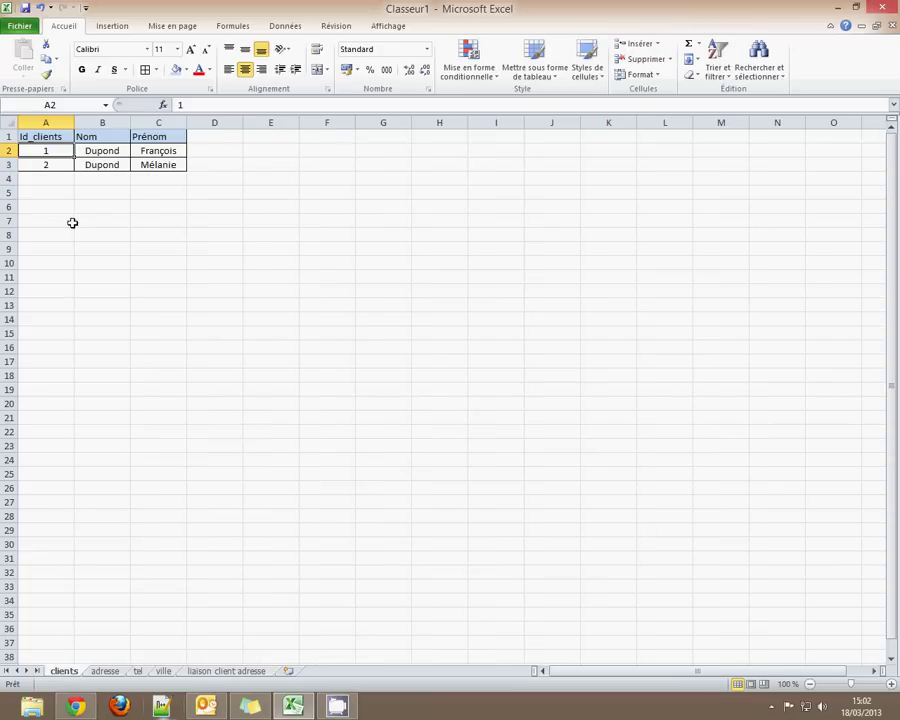
left_click(106, 671)
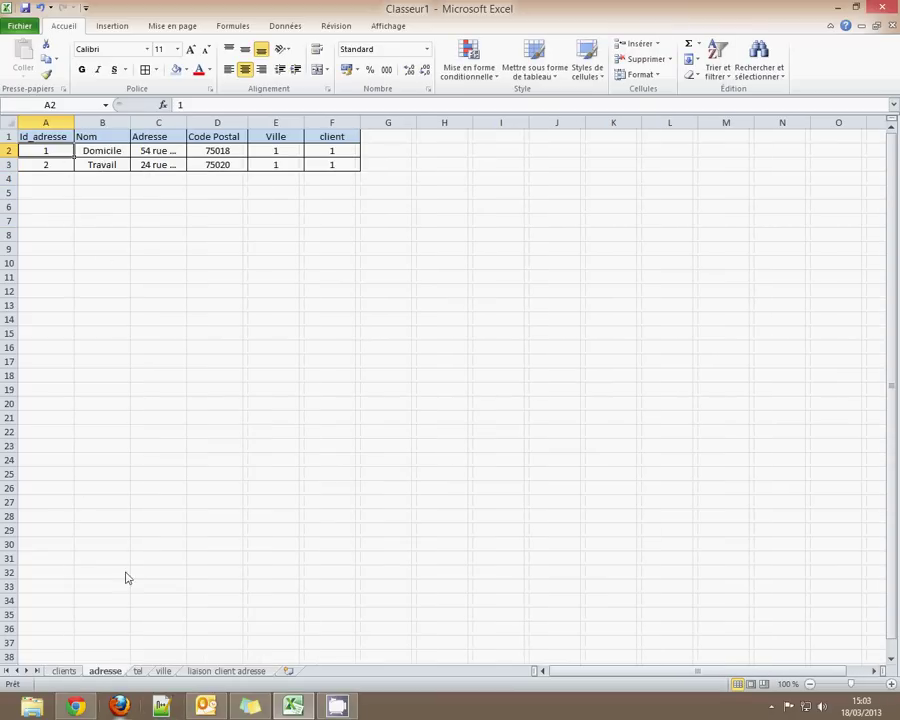
Step: Delete the client column F from the adresse table
left_click(323, 122)
right_click(325, 124)
left_click(372, 230)
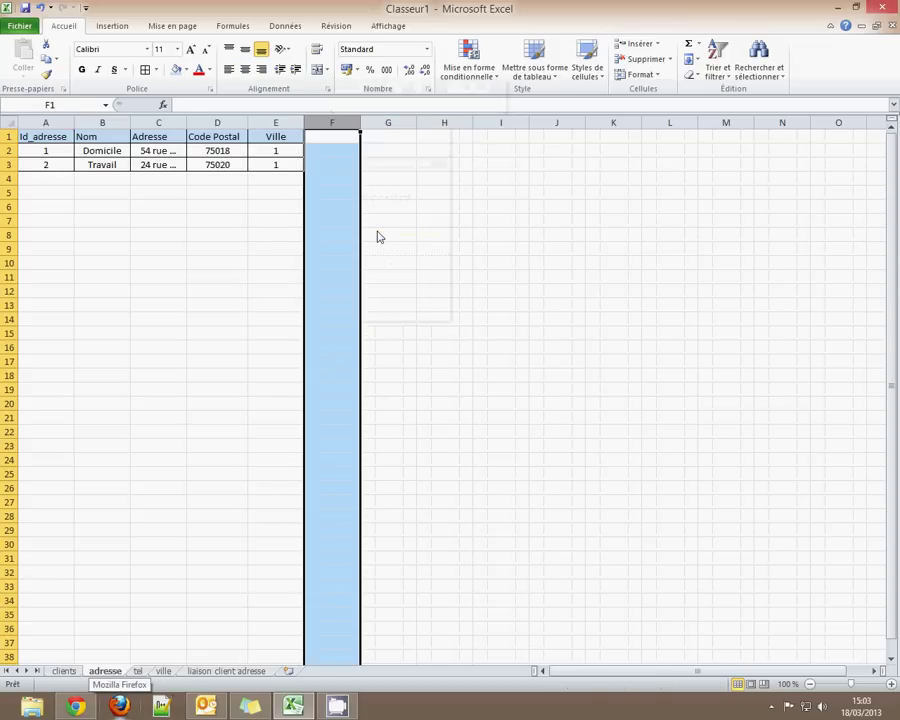
left_click(378, 237)
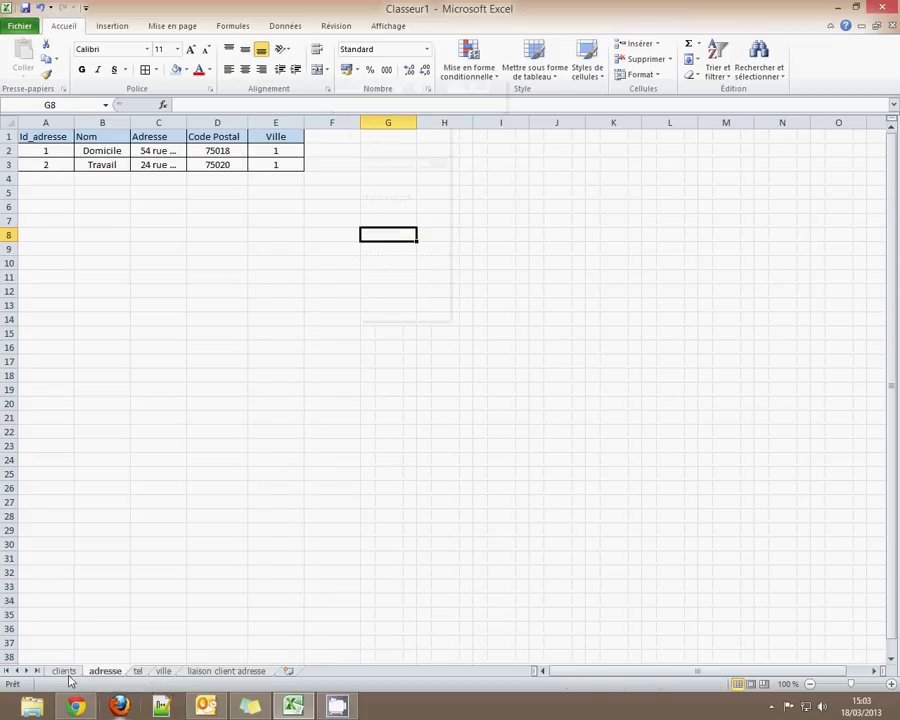
Step: Add link id 3 in row 4 joining client 2 to address 1
left_click(64, 671)
left_click(62, 165)
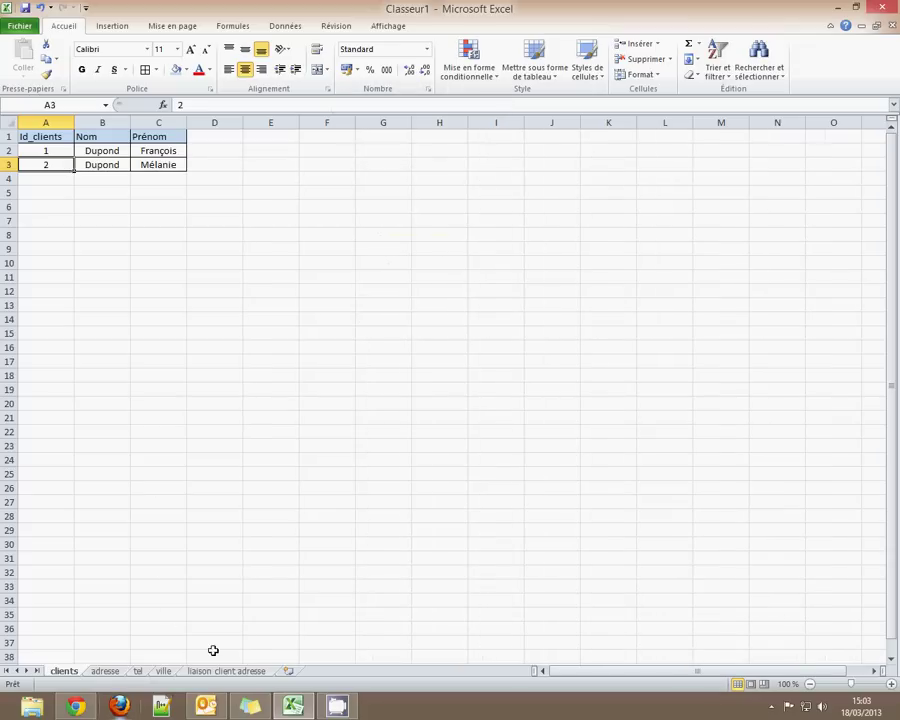
left_click(210, 671)
left_click(68, 178)
type("3")
key("Return")
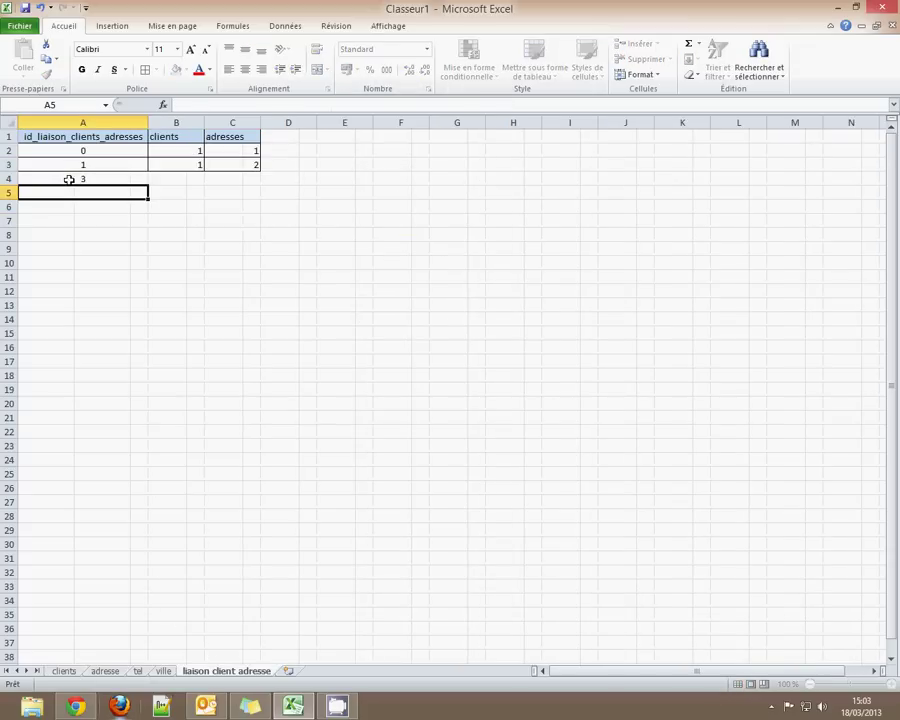
left_click_drag(68, 178, 233, 179)
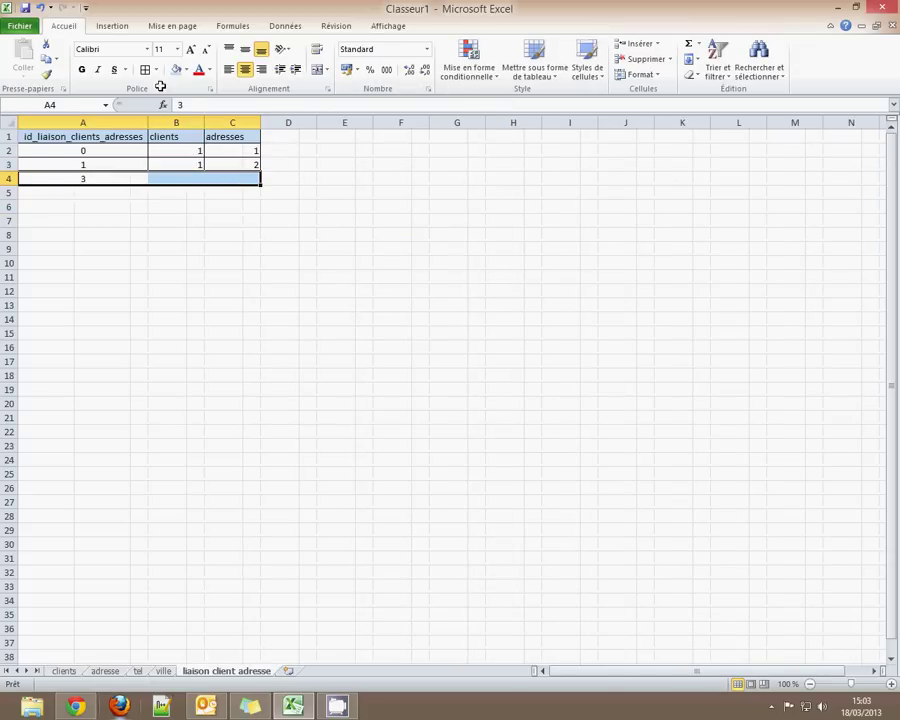
left_click(176, 176)
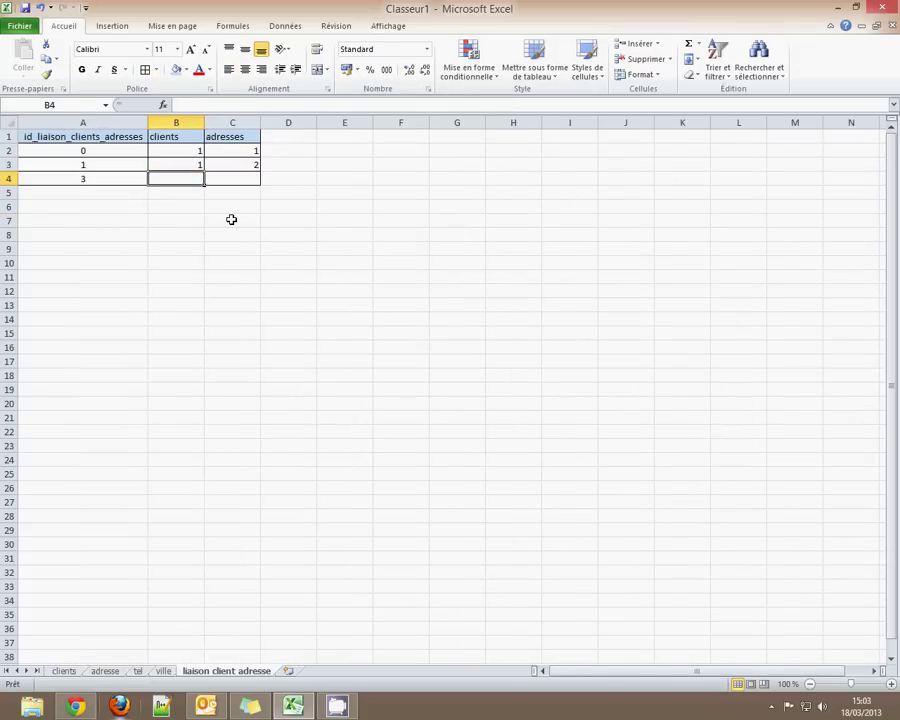
type("2")
left_click(245, 174)
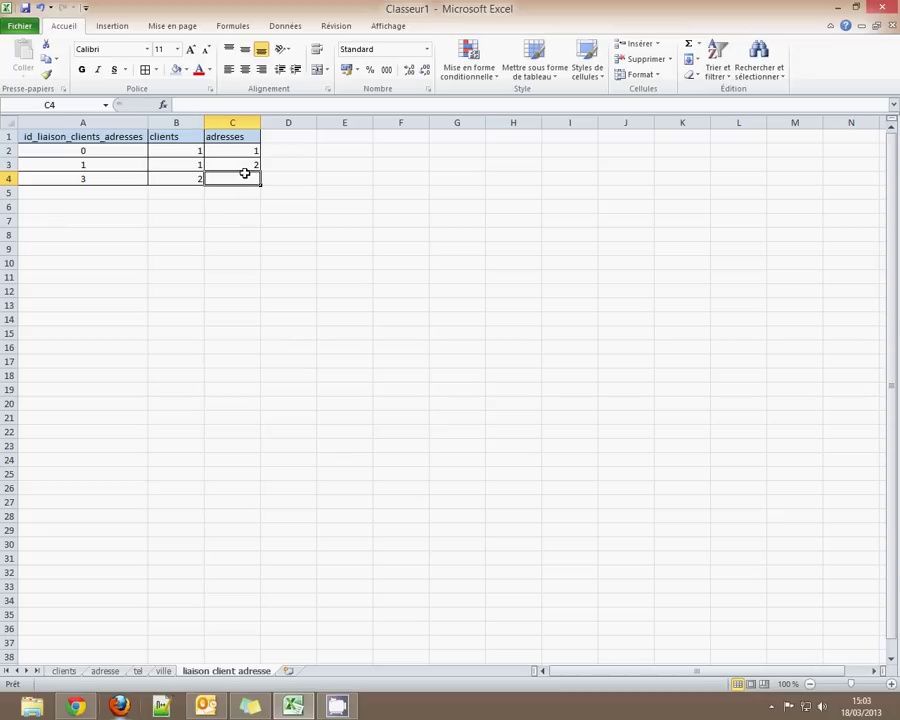
type("1")
key("Return")
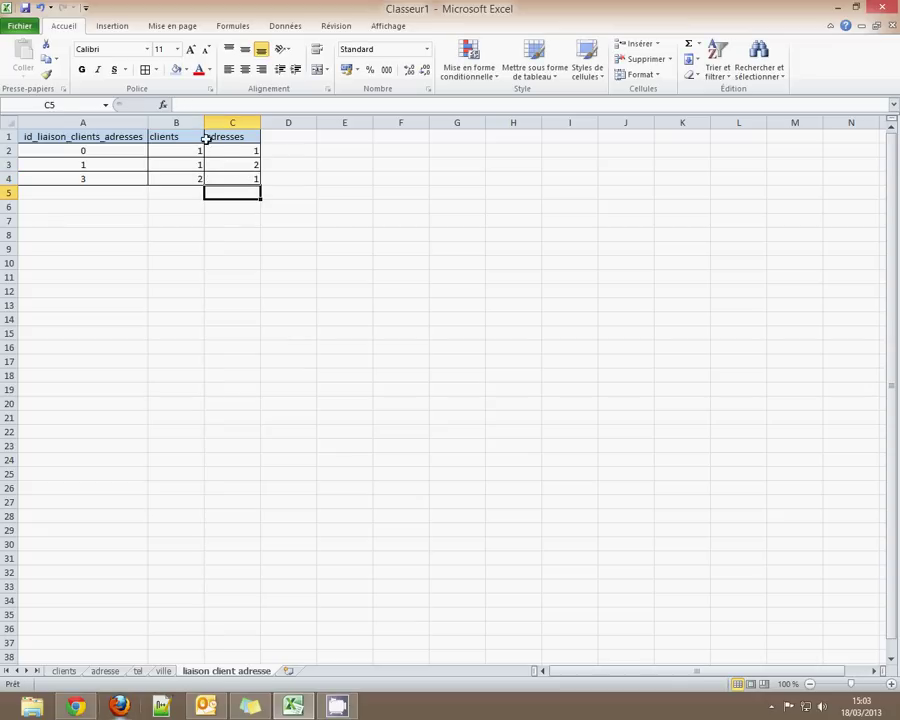
Step: Centre the clients and adresses columns and check the link values
left_click_drag(172, 122, 240, 122)
left_click(245, 69)
left_click(245, 49)
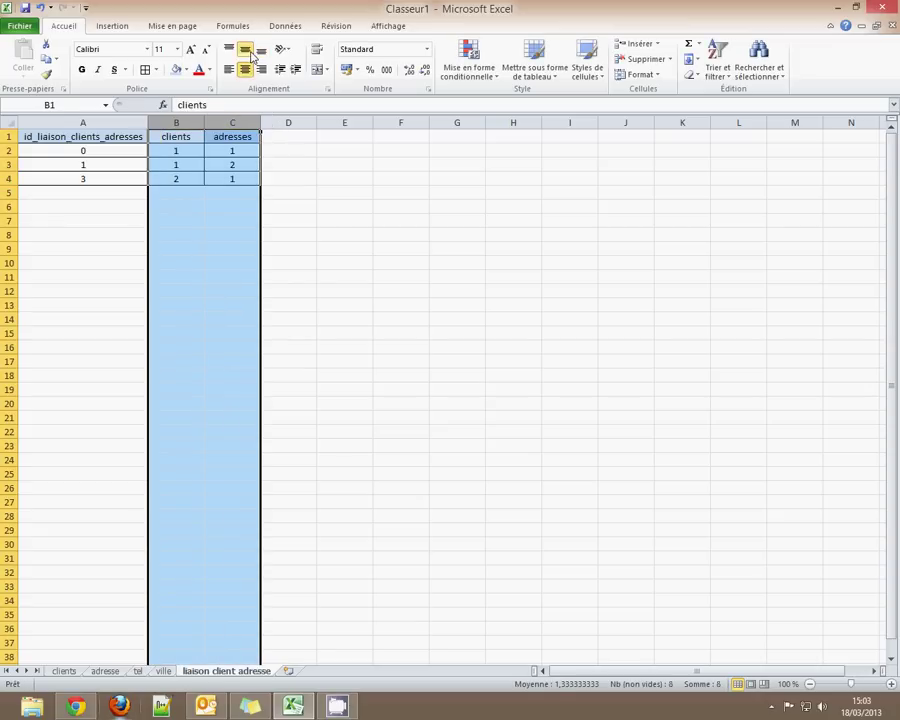
left_click(200, 205)
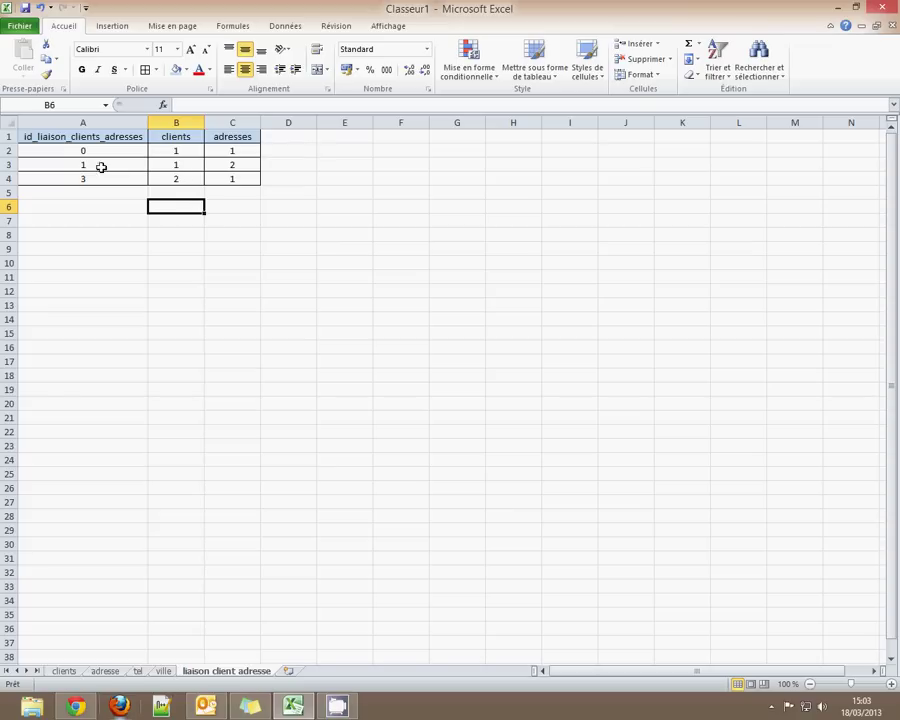
left_click(192, 151)
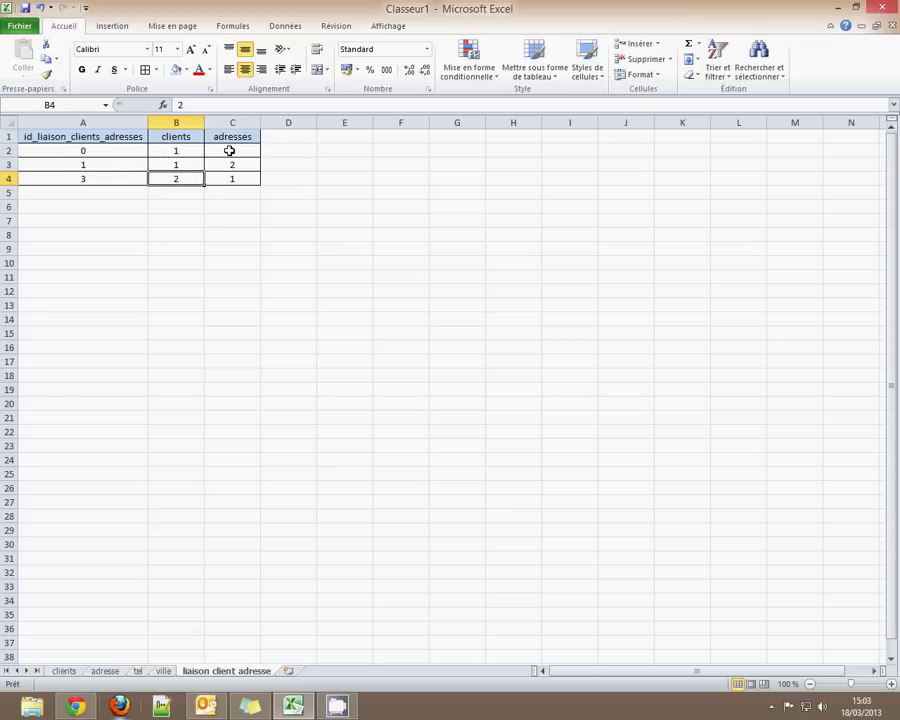
left_click(229, 150)
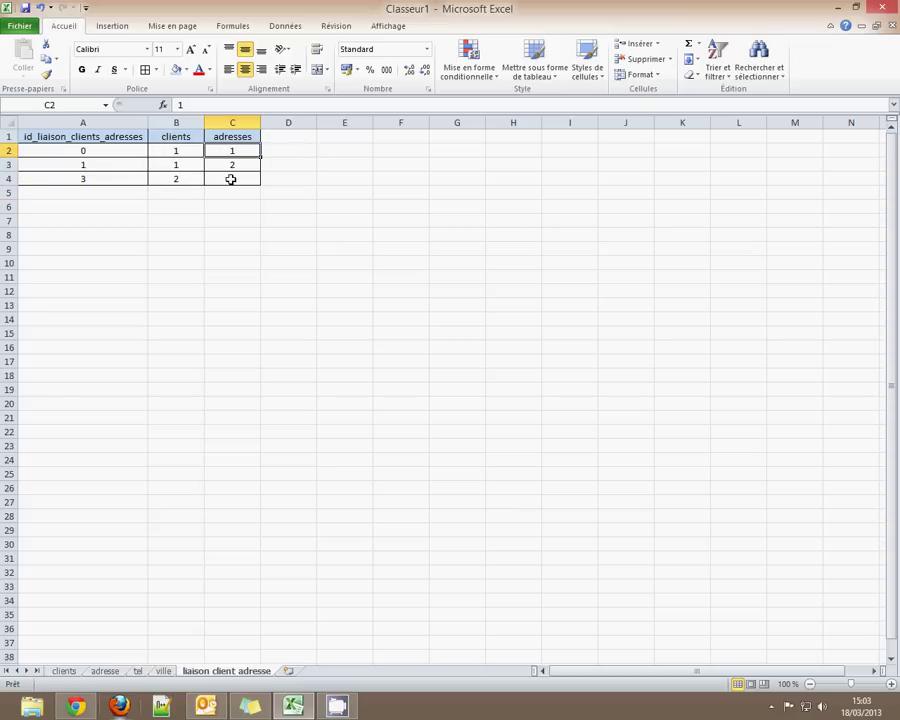
left_click(230, 178)
left_click(182, 165)
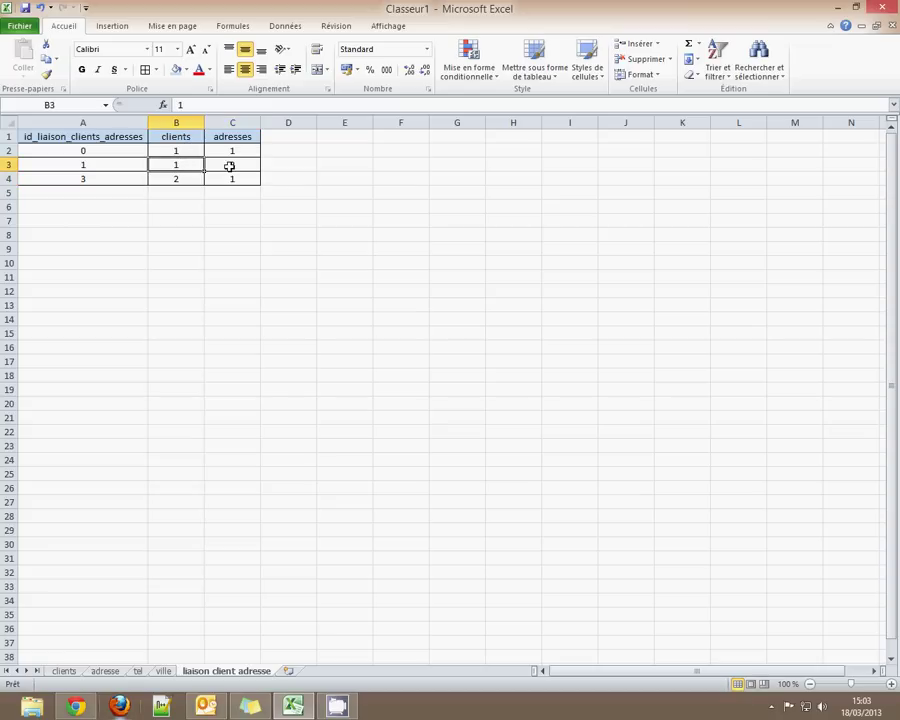
left_click(237, 164)
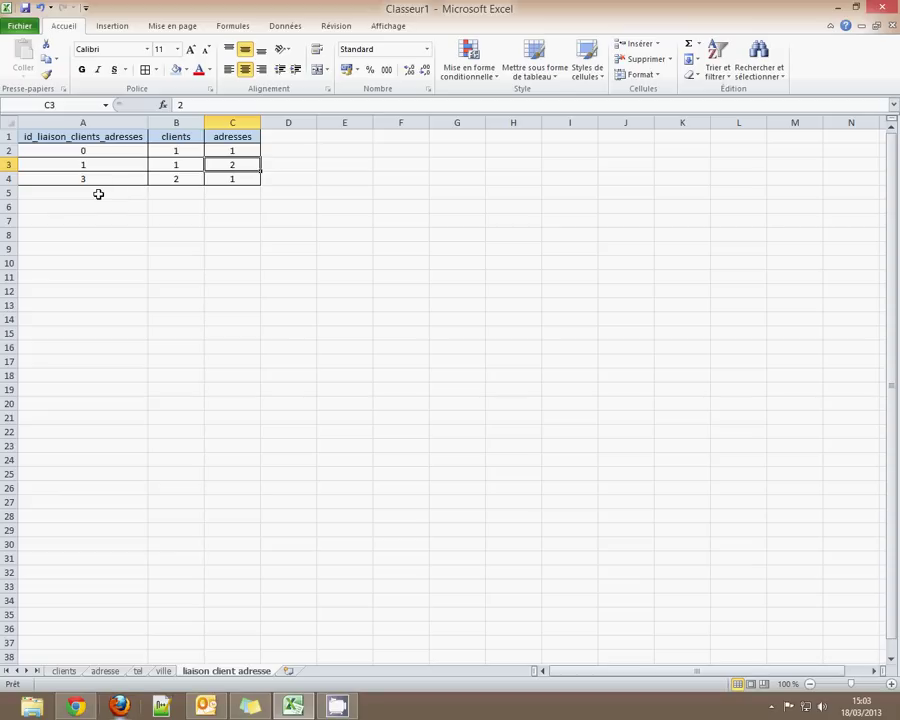
left_click(72, 676)
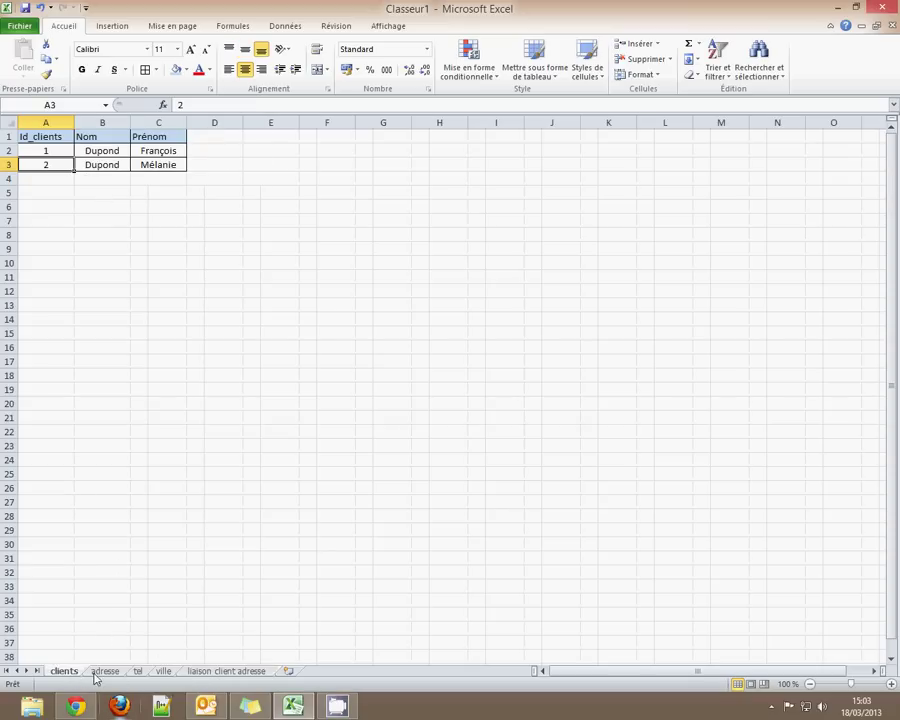
left_click(210, 672)
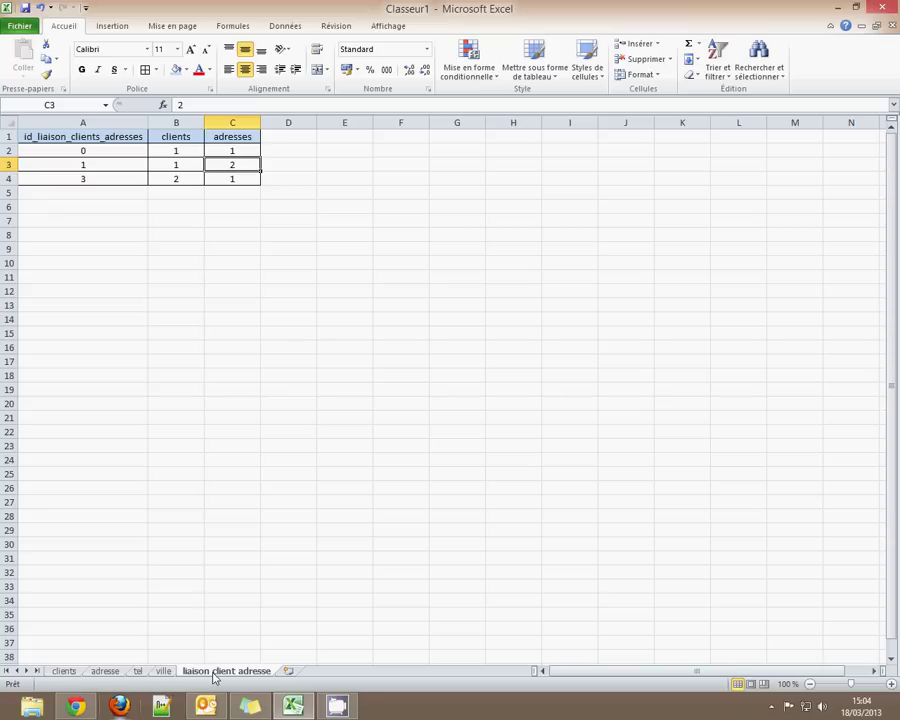
left_click(161, 671)
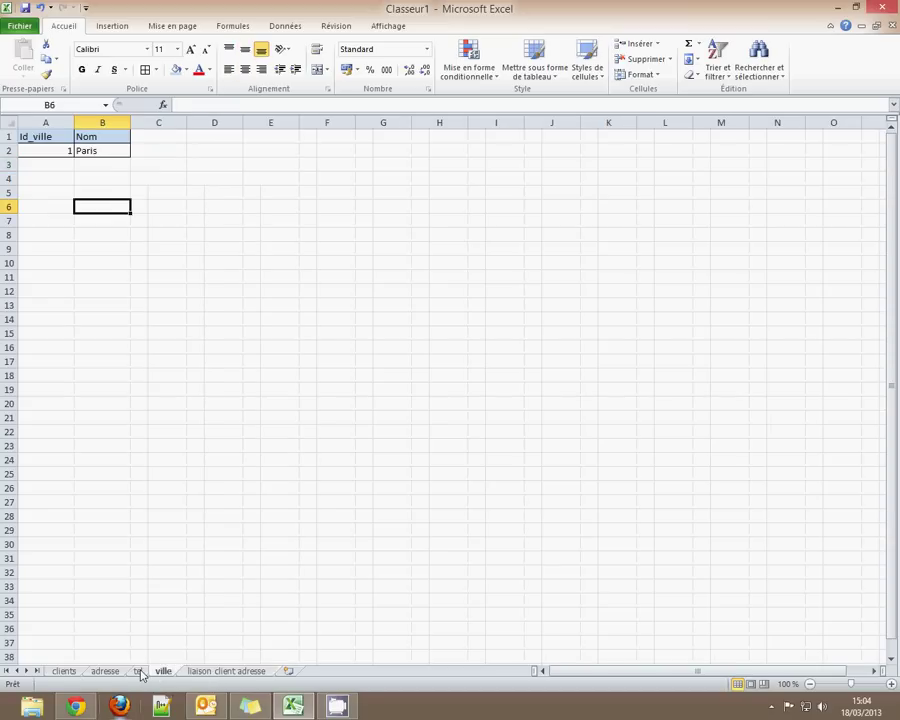
left_click(139, 671)
left_click(101, 673)
left_click(63, 673)
left_click(108, 673)
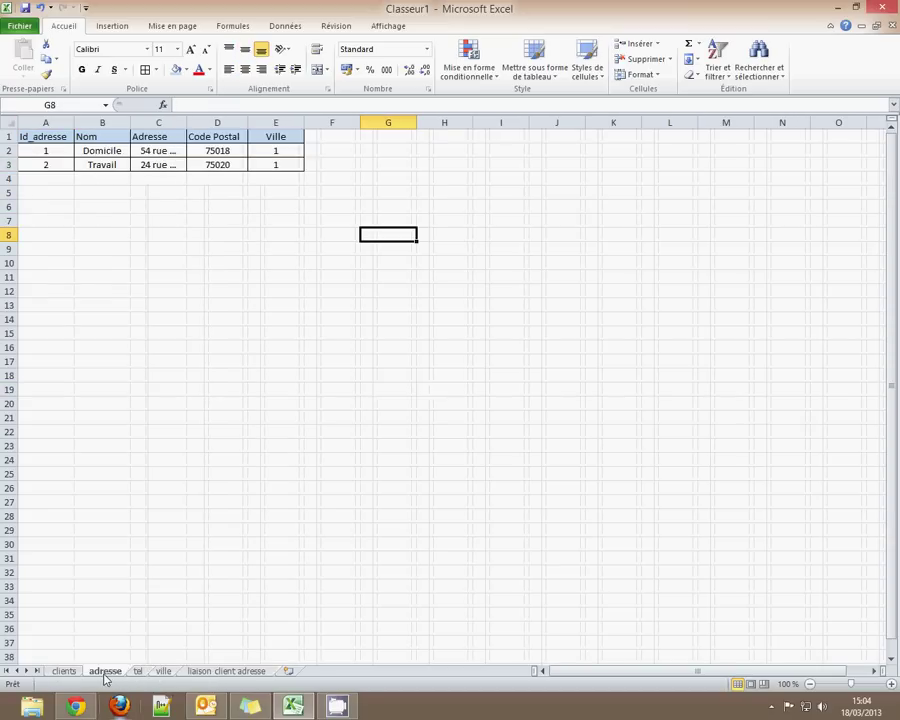
left_click(140, 673)
left_click(160, 672)
left_click(197, 672)
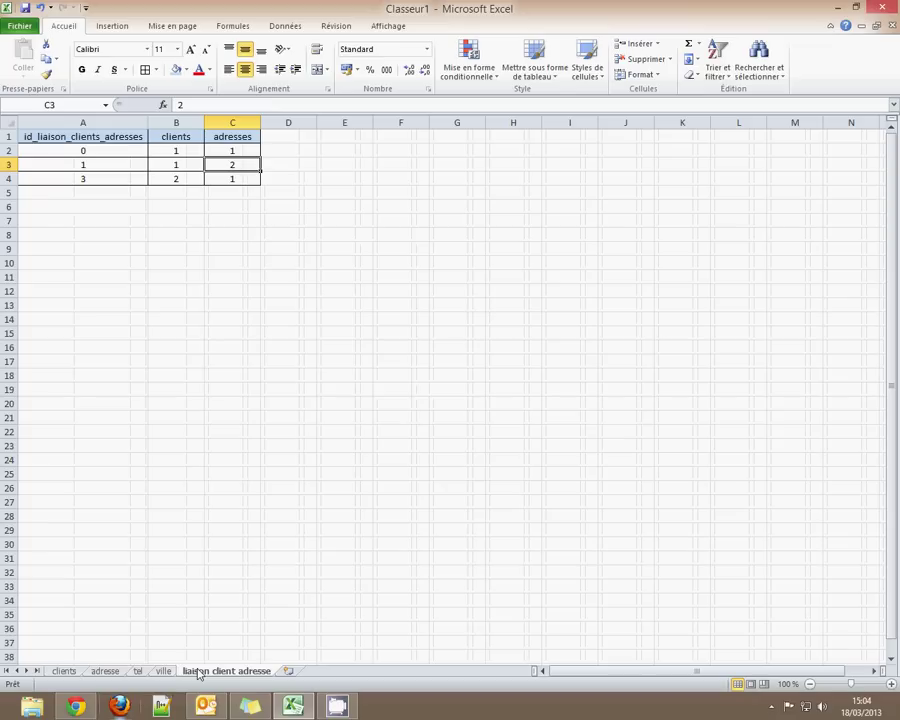